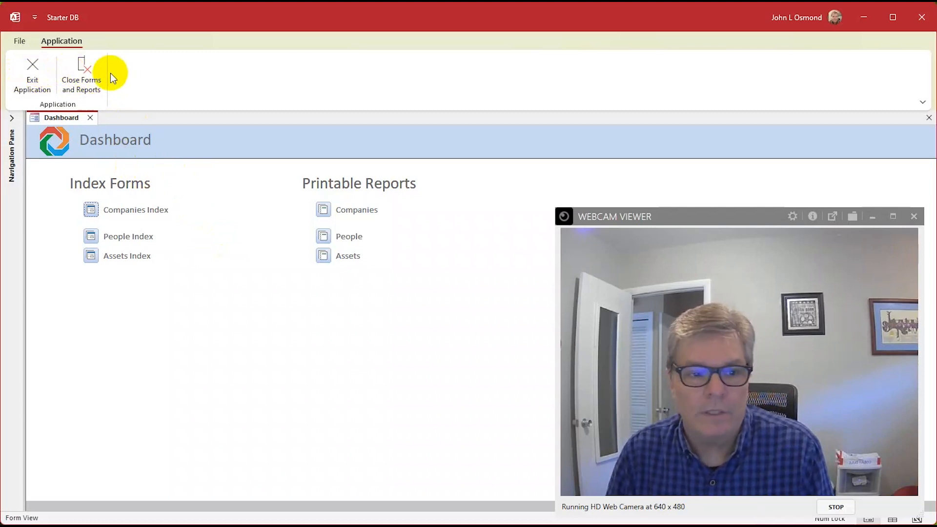
Open the Companies Index form and the People Index form from the Dashboard.
click(92, 210)
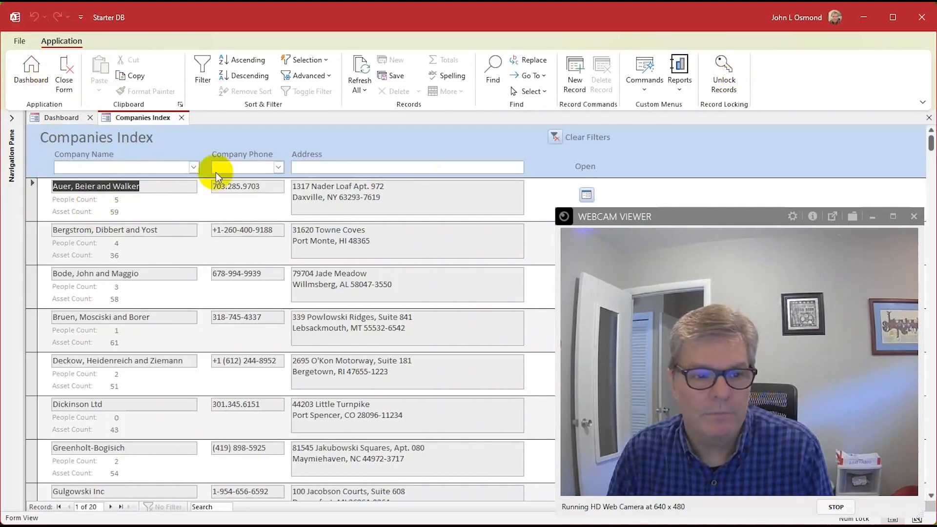
click(63, 118)
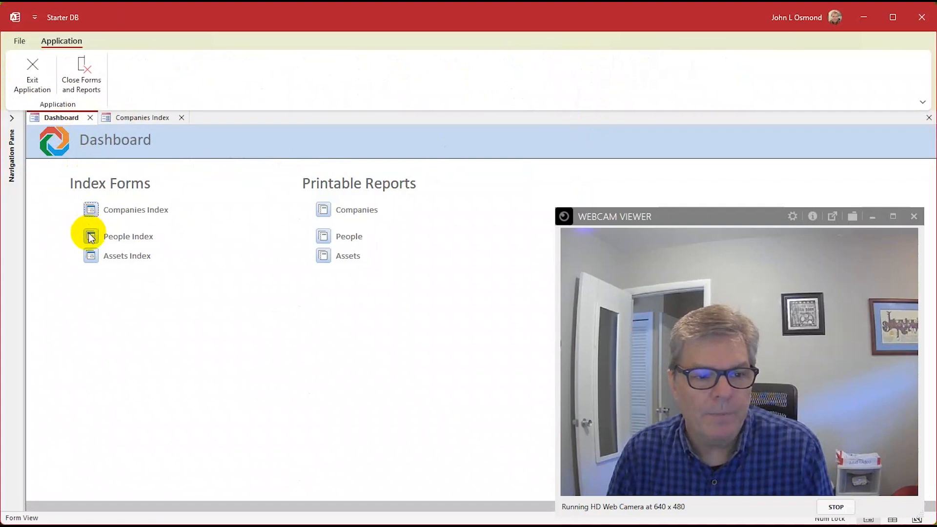
click(91, 236)
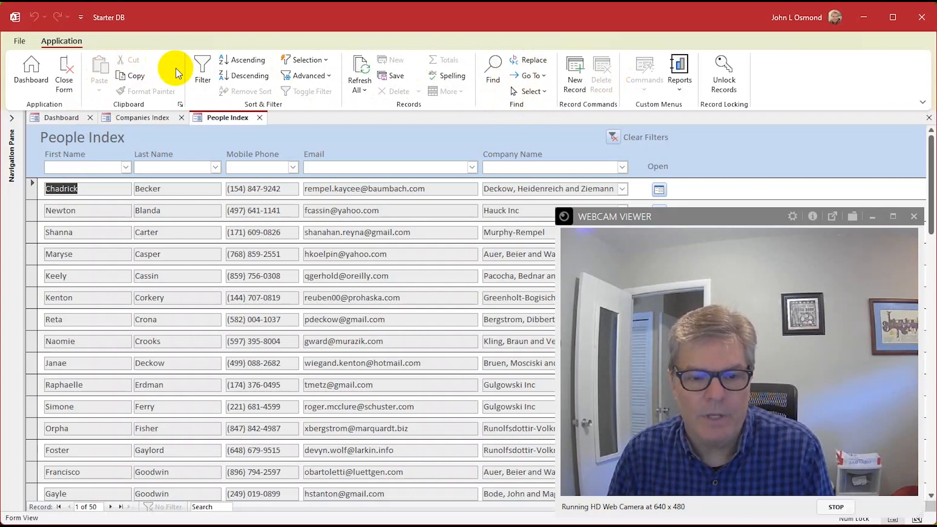
Switch to the New Microsoft Access Database window and examine the commands in its default Create, External Data, Database Tools, Help and Home ribbons.
mouse_move(354, 525)
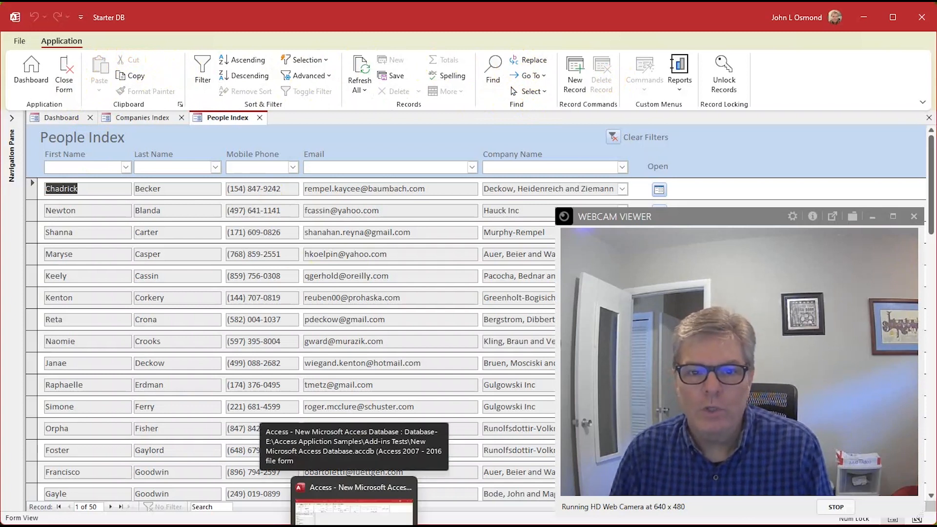
click(354, 508)
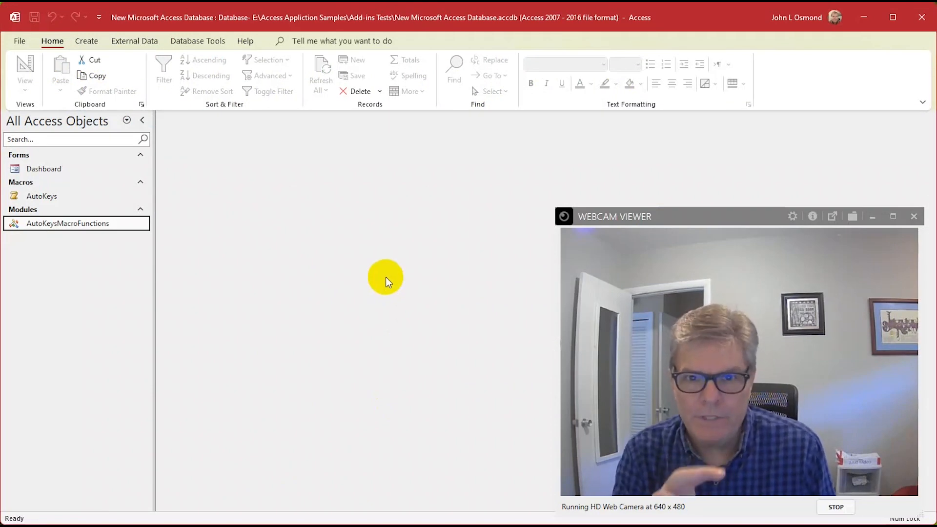
click(96, 42)
click(124, 43)
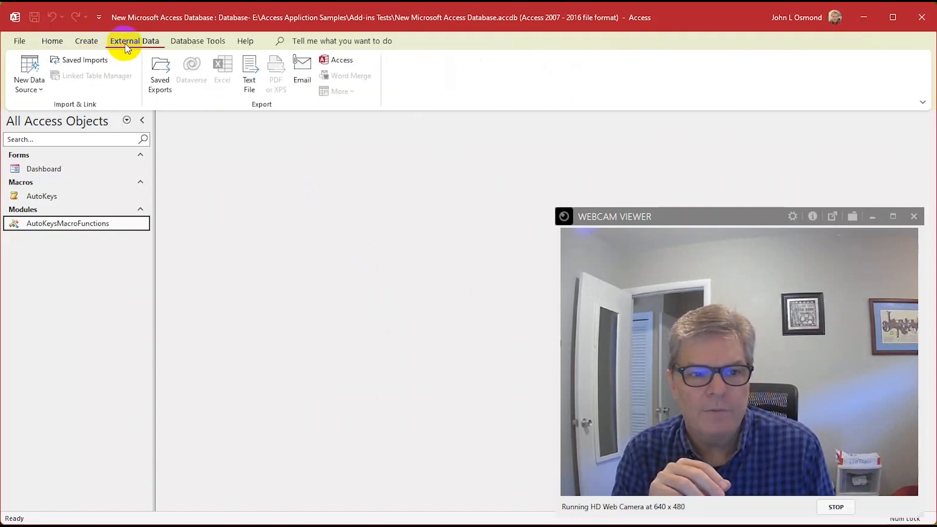
click(204, 45)
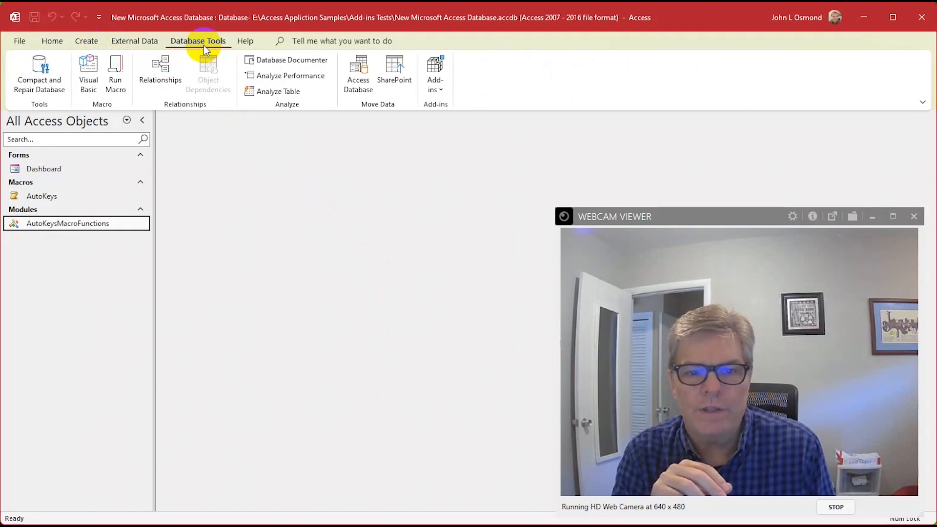
click(245, 43)
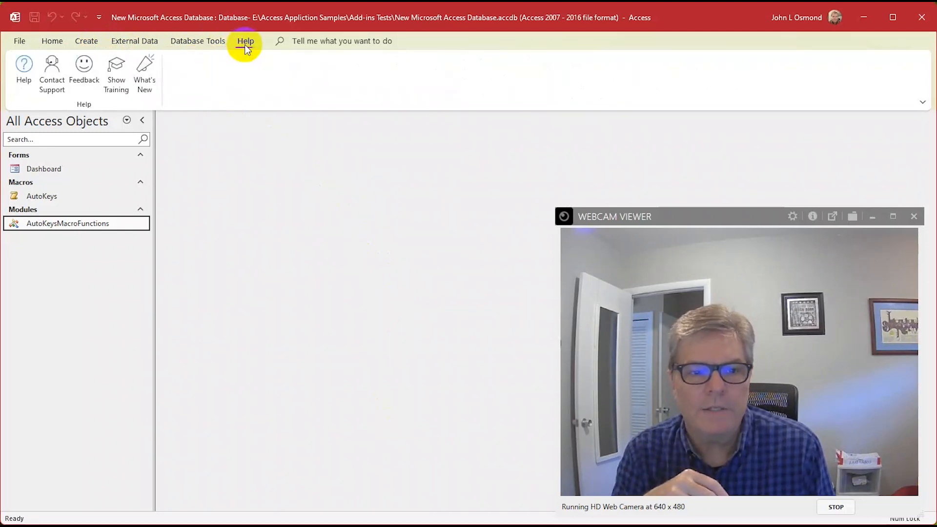
click(203, 43)
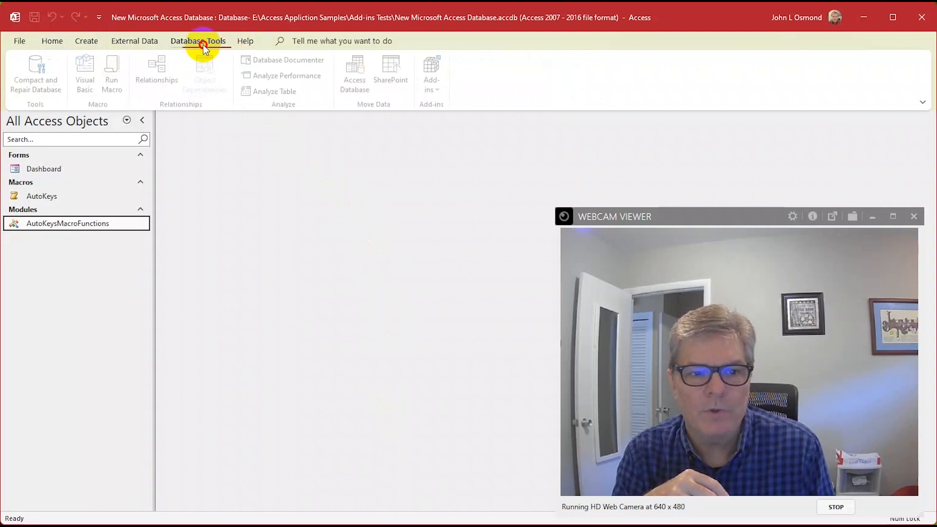
click(146, 43)
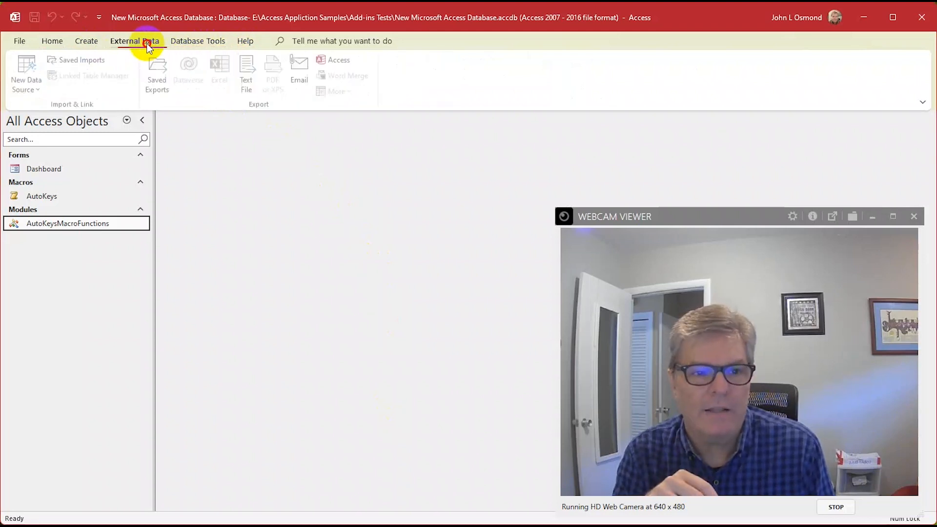
click(86, 43)
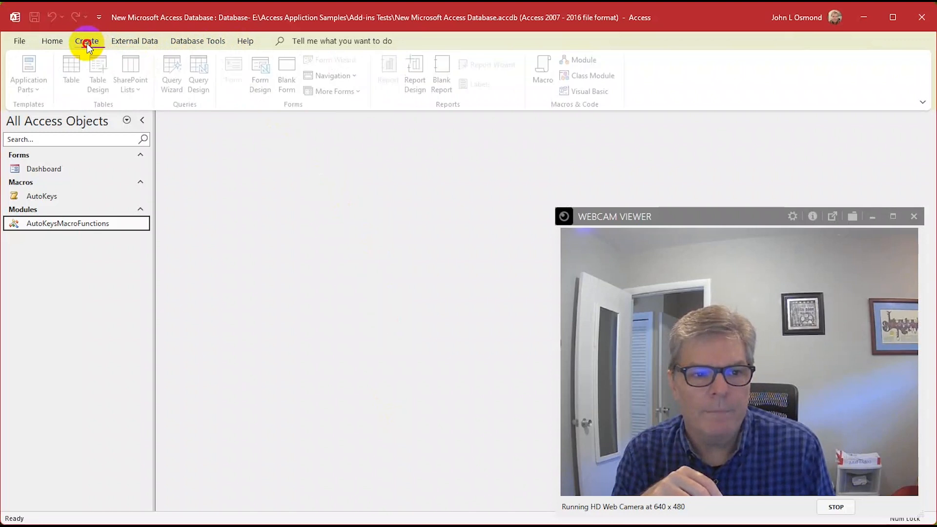
click(55, 40)
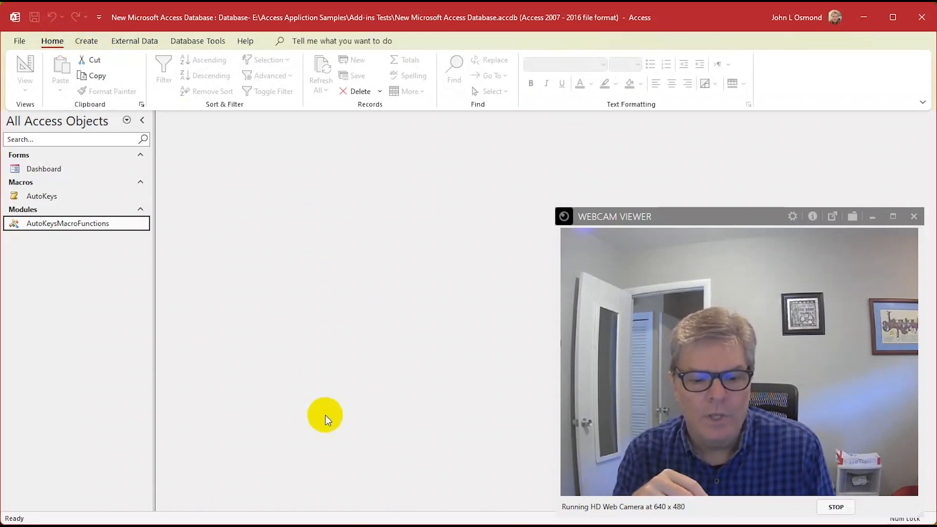
Return to the Starter DB window and go to the first company's address in the Companies Index form.
click(381, 523)
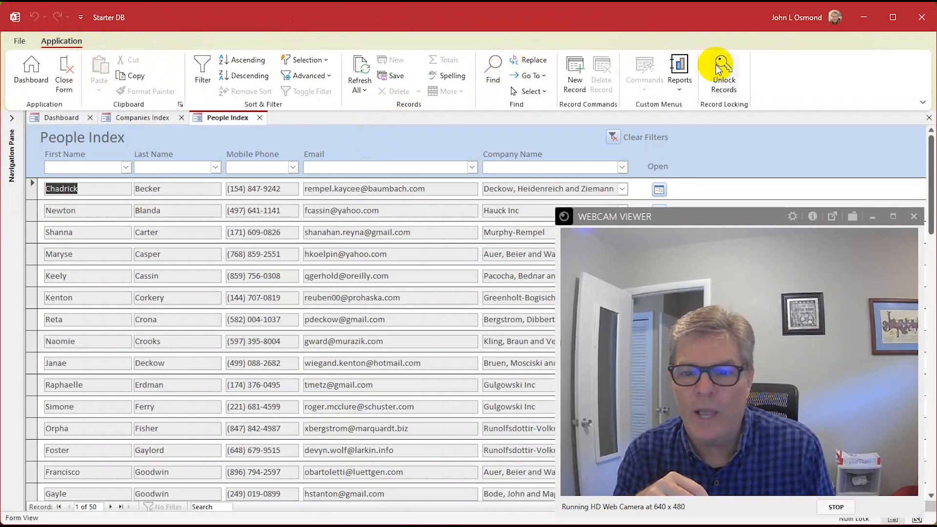
click(140, 122)
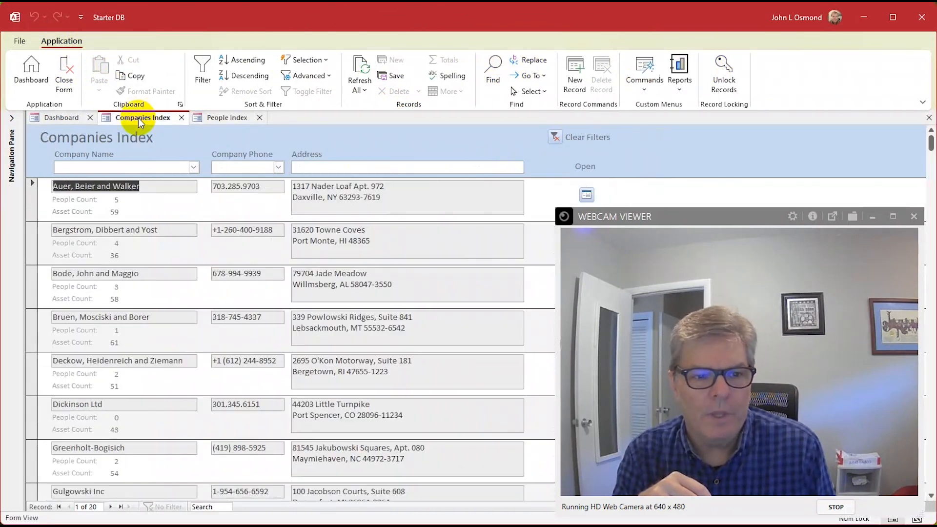
click(402, 199)
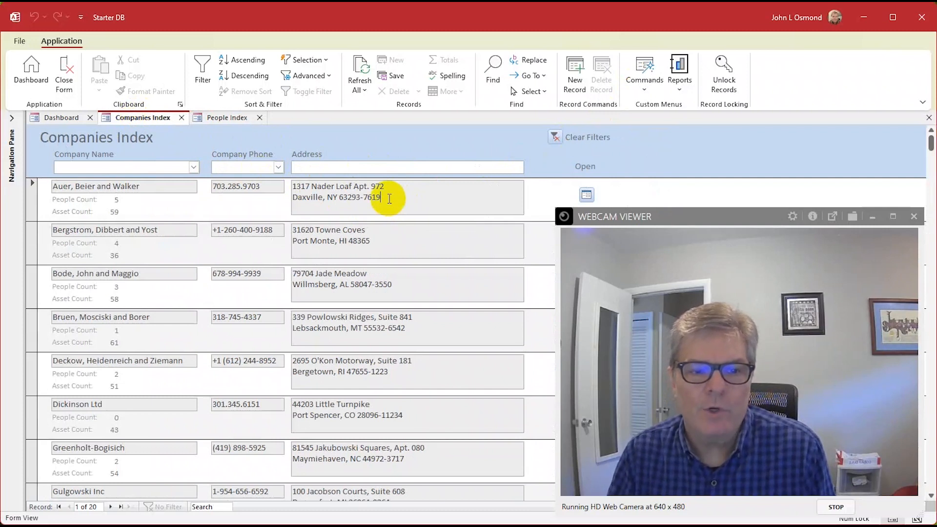
Unlock the records to try editing the first company's address, discard the edit and lock the records again.
click(722, 92)
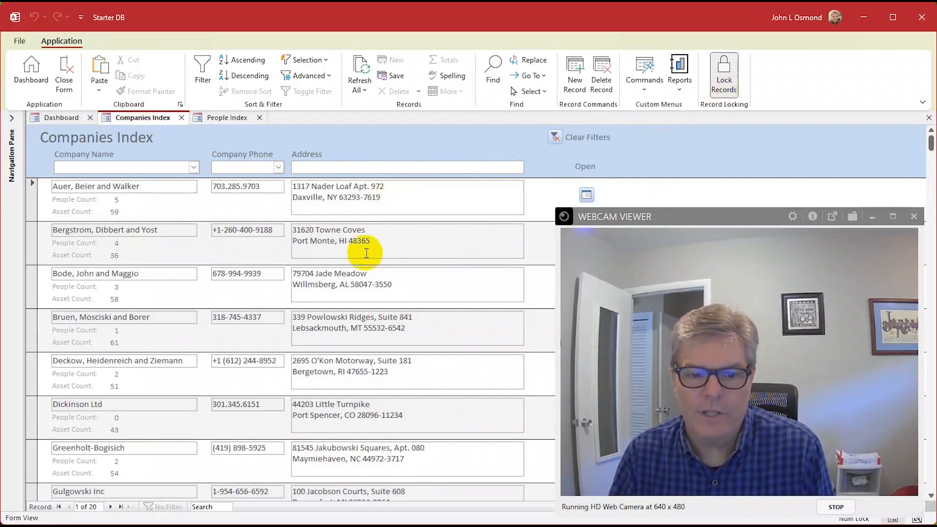
click(396, 200)
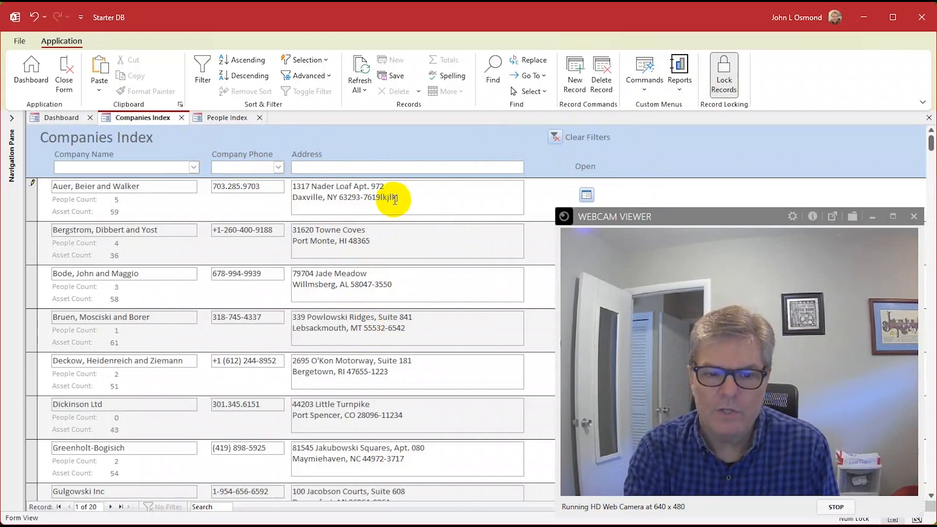
key(Escape)
click(712, 91)
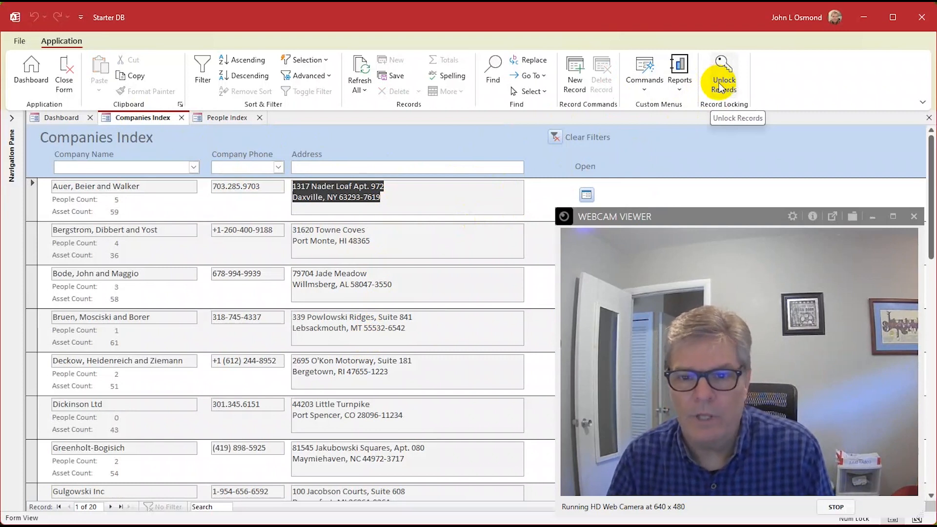
Examine the custom commands and reports offered for the Companies Index form and the reports offered for the People Index form.
click(645, 90)
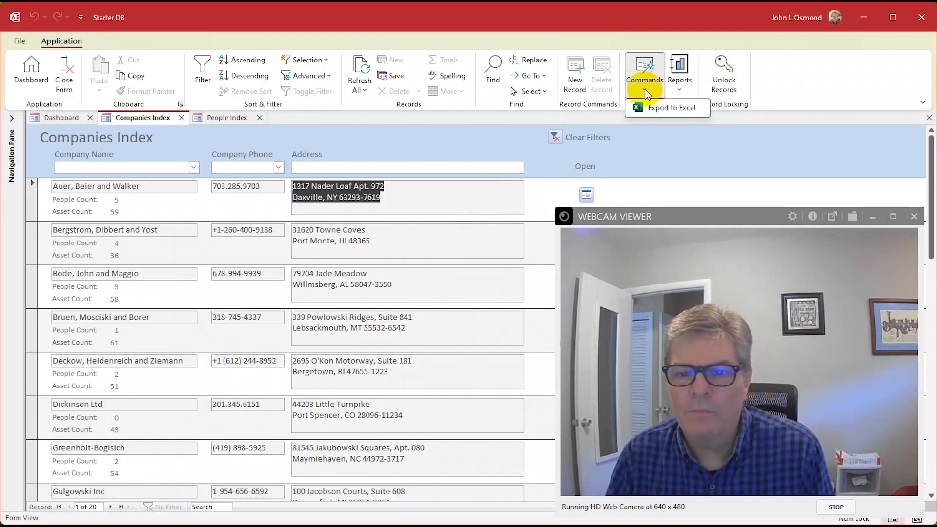
click(645, 91)
click(679, 90)
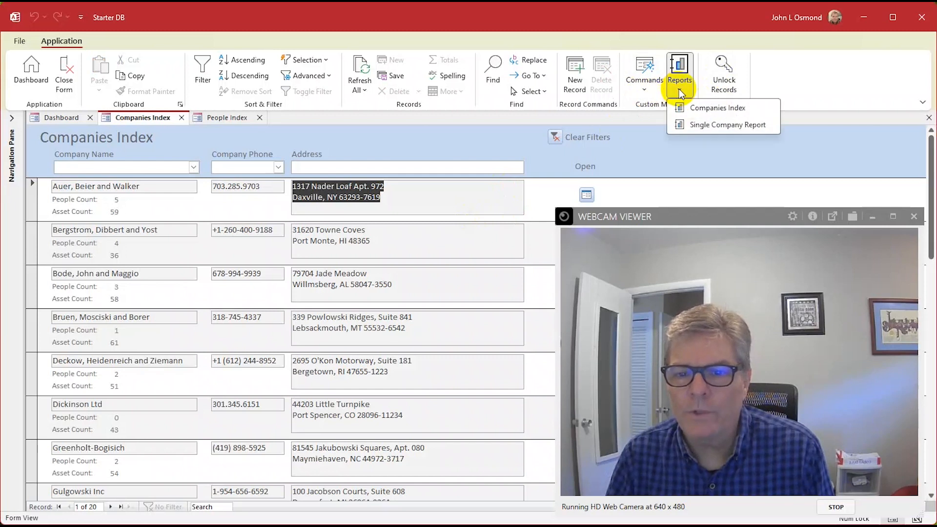
click(680, 90)
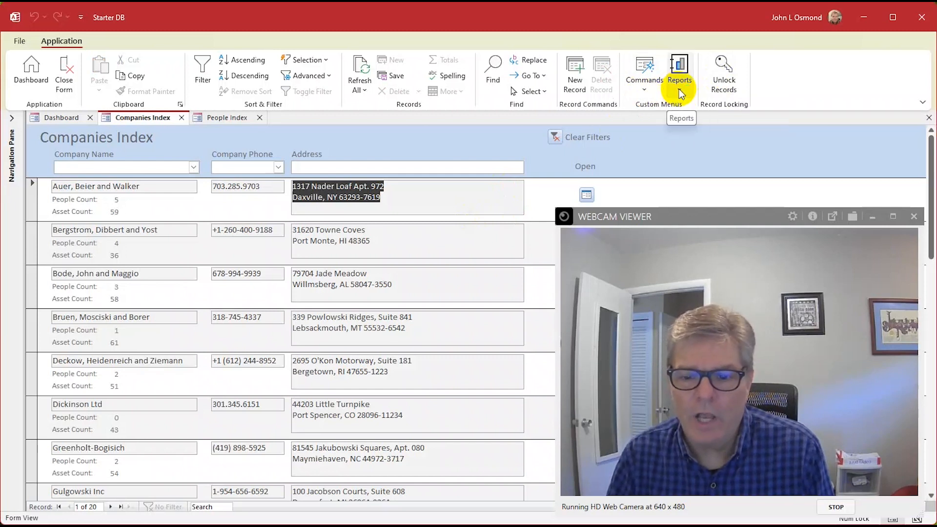
click(223, 119)
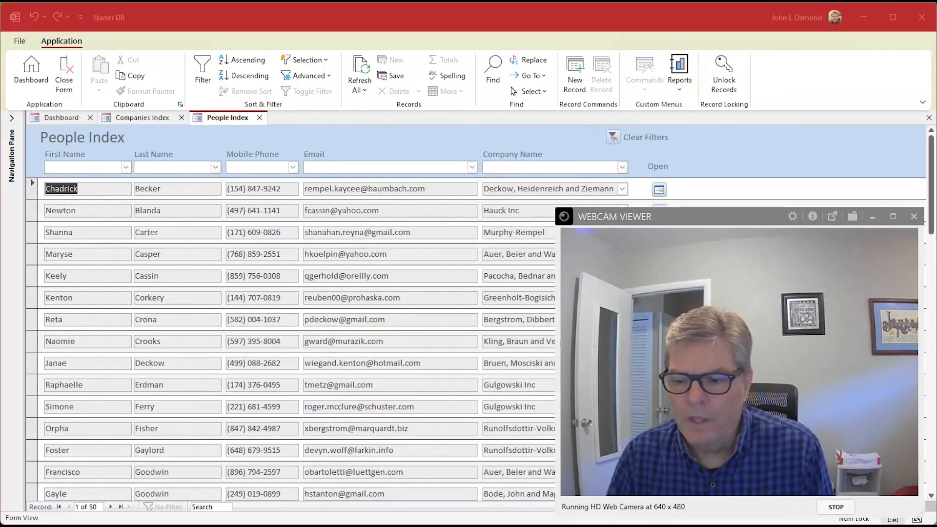
click(681, 90)
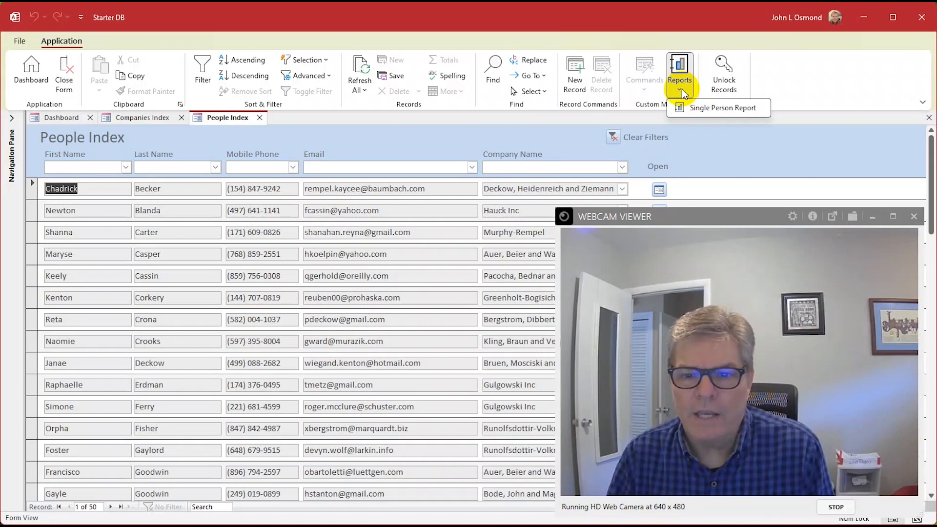
click(682, 90)
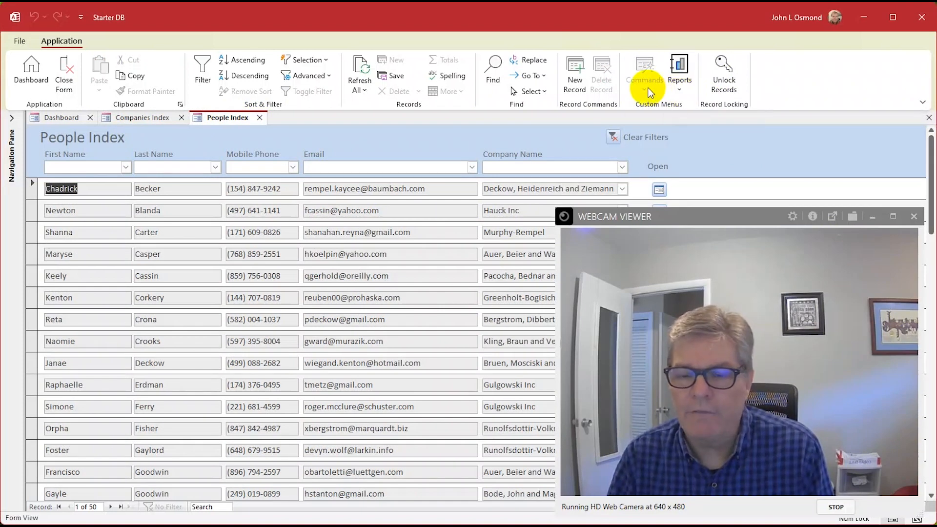
Open the Assets Index form from the Dashboard and return to the Companies Index form.
click(72, 117)
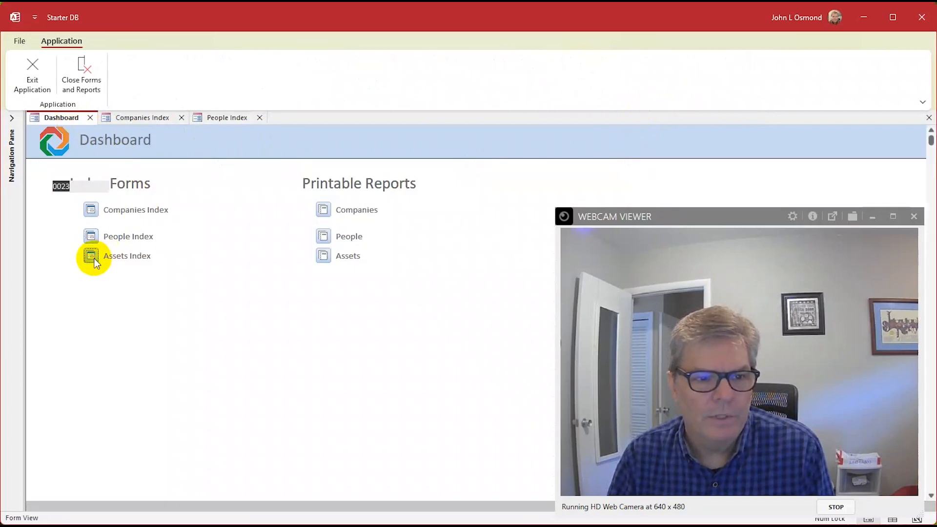
click(91, 256)
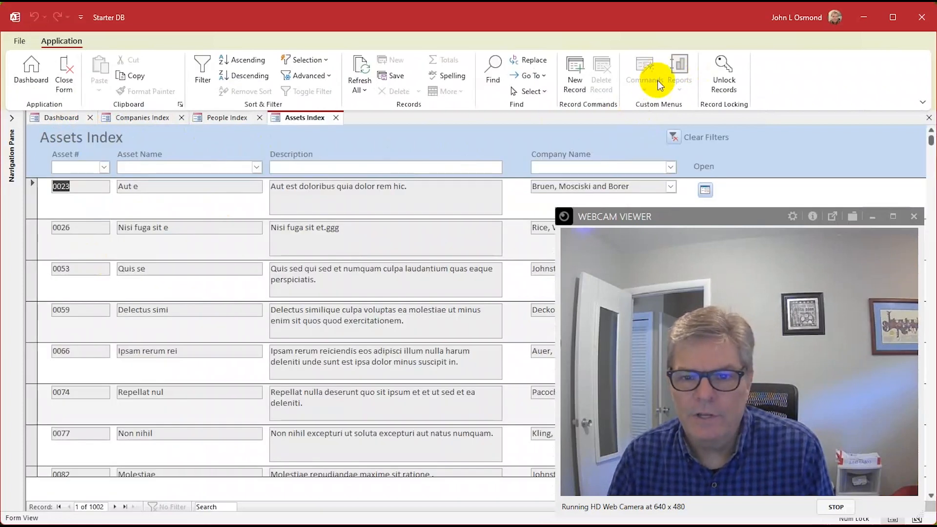
click(242, 123)
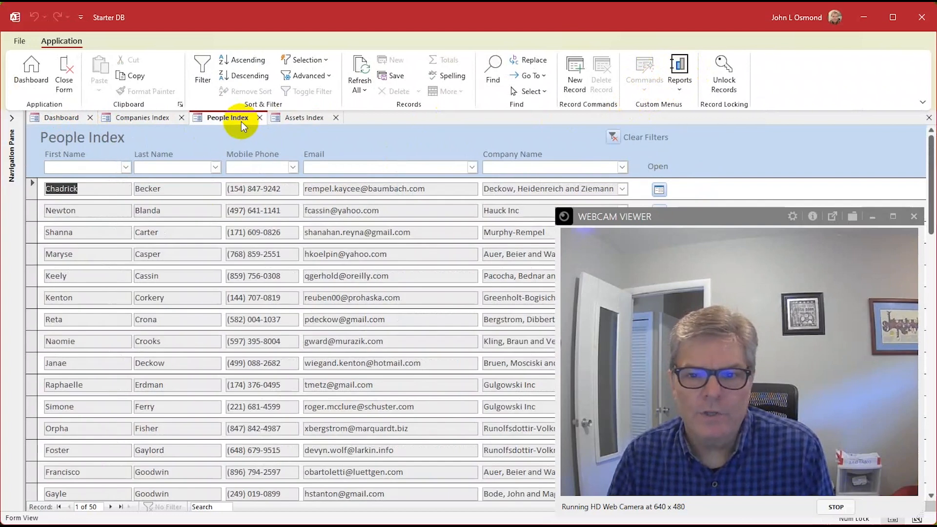
click(162, 120)
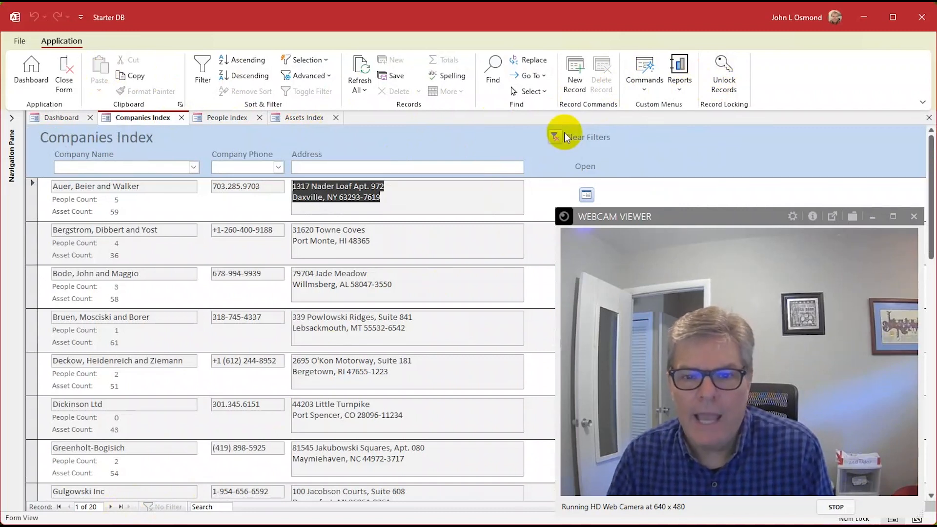
Bring up the new record form for companies to view its fields, and cancel it without entering data.
click(577, 85)
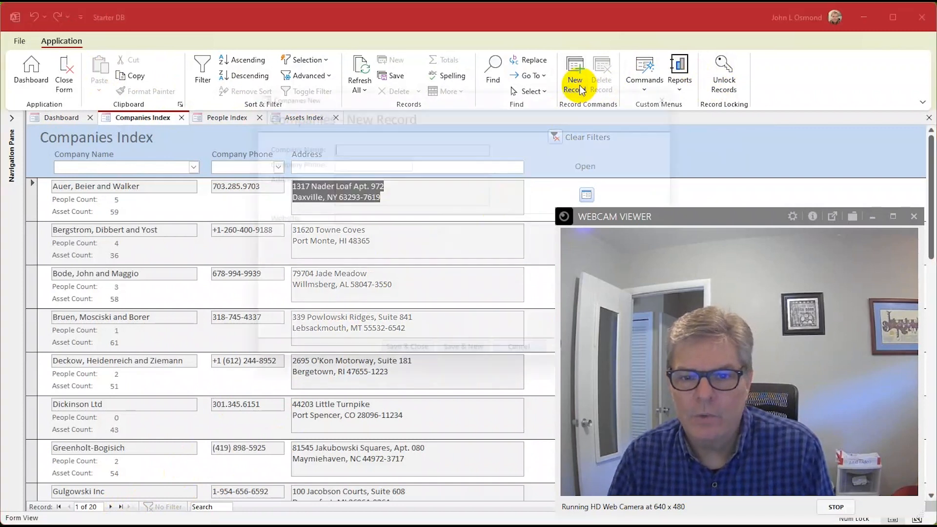
drag(548, 88, 410, 95)
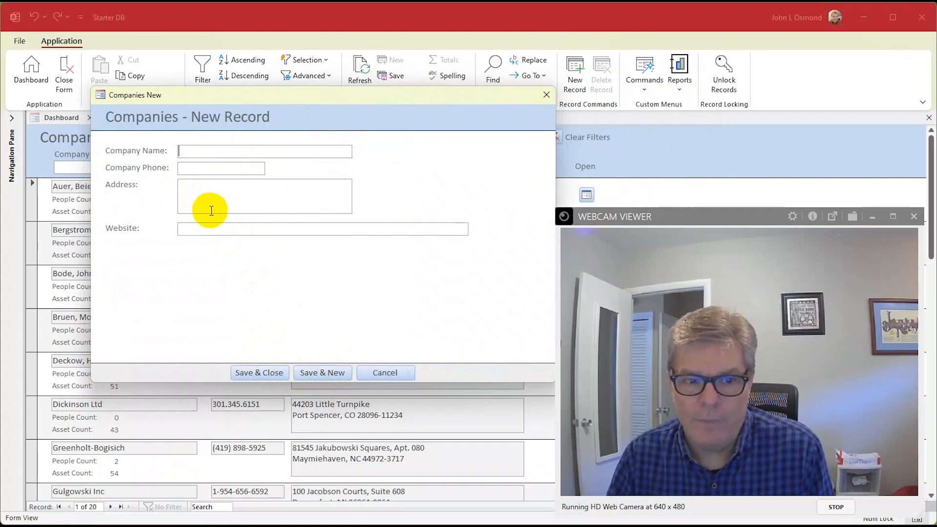
click(385, 373)
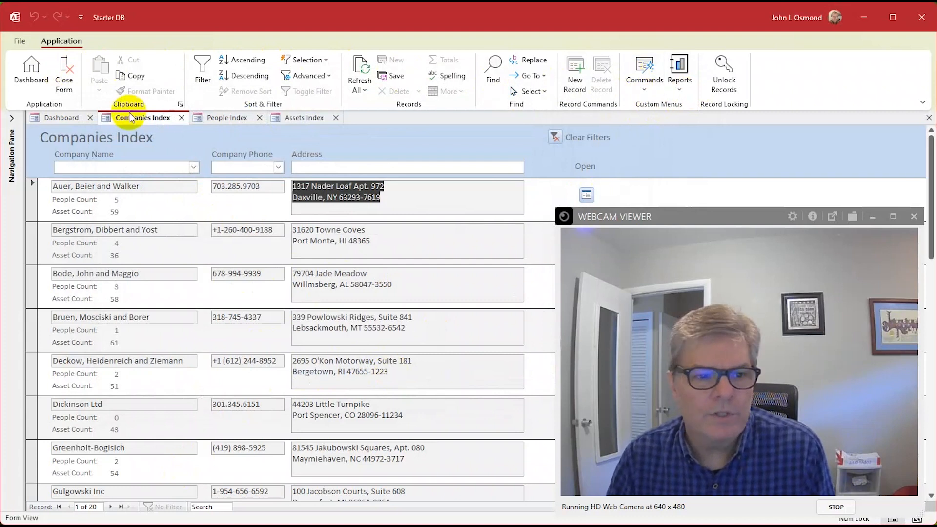
View the printable Companies report from the Dashboard and close it.
click(58, 118)
click(317, 209)
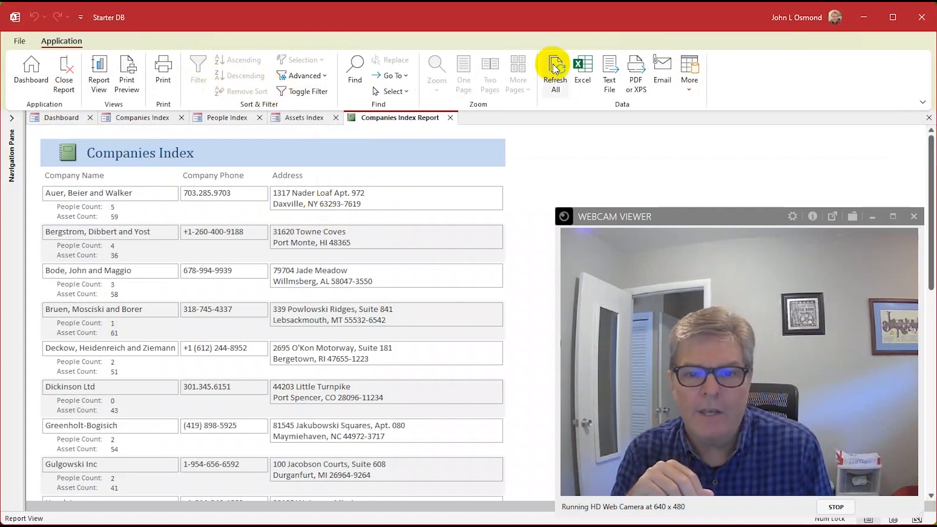
click(68, 80)
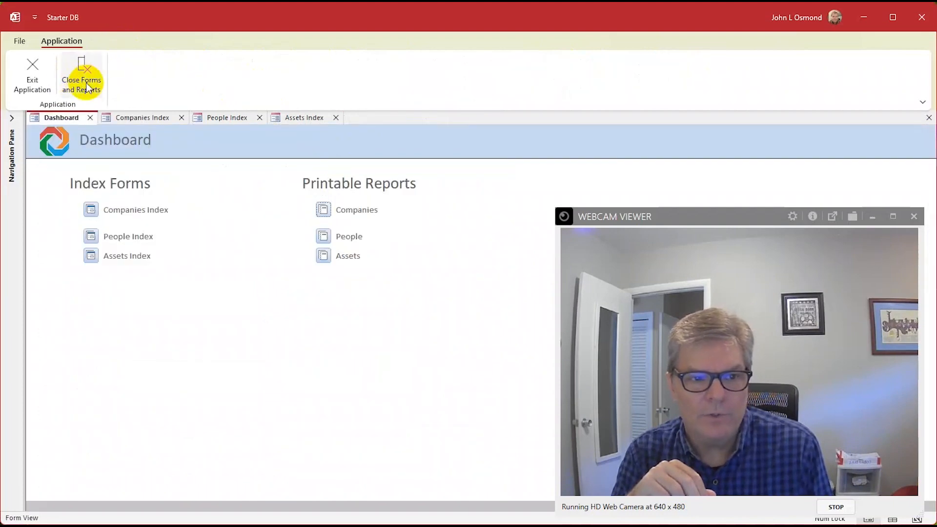
Close the Assets Index form.
click(299, 122)
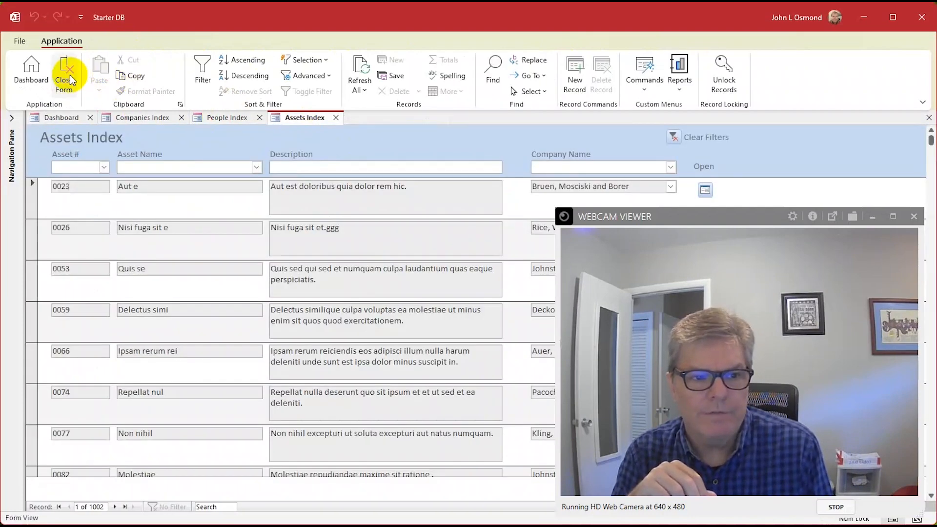
click(68, 69)
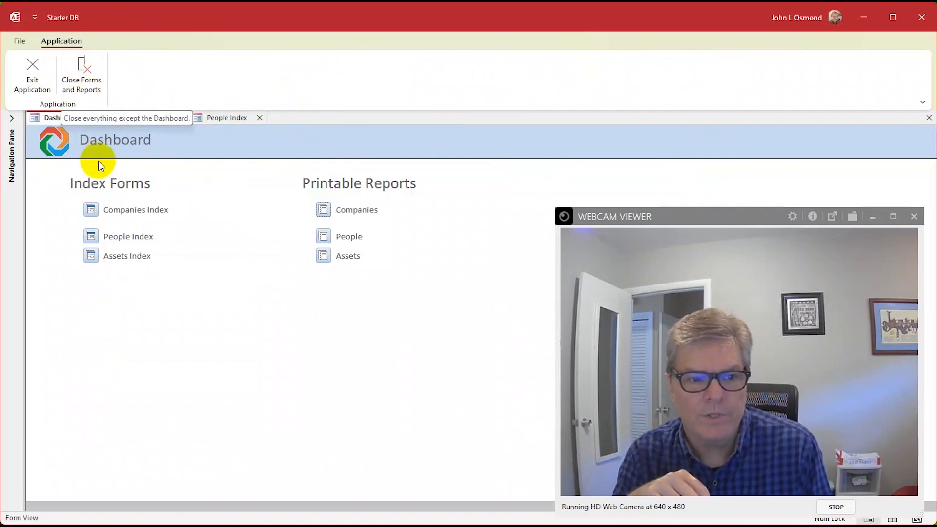
Close all forms and reports except the Dashboard, and exit the Starter DB.
click(80, 81)
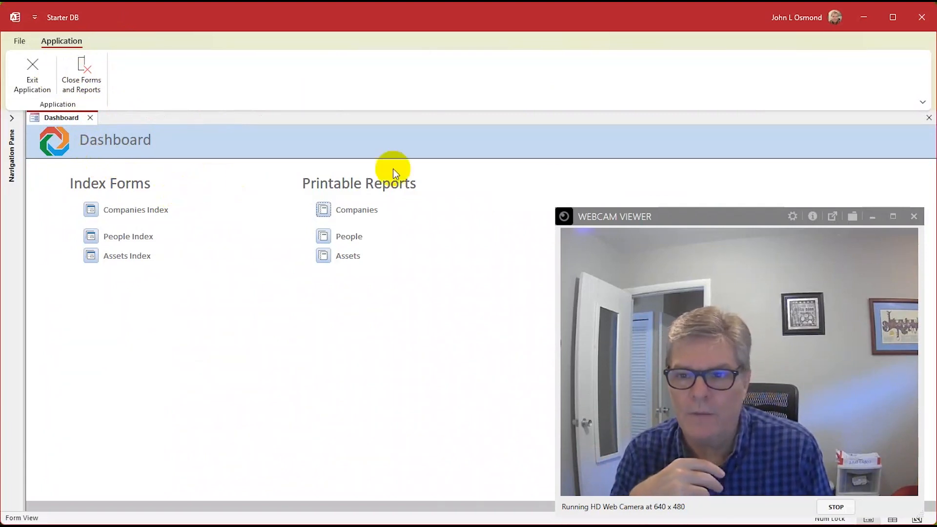
click(921, 20)
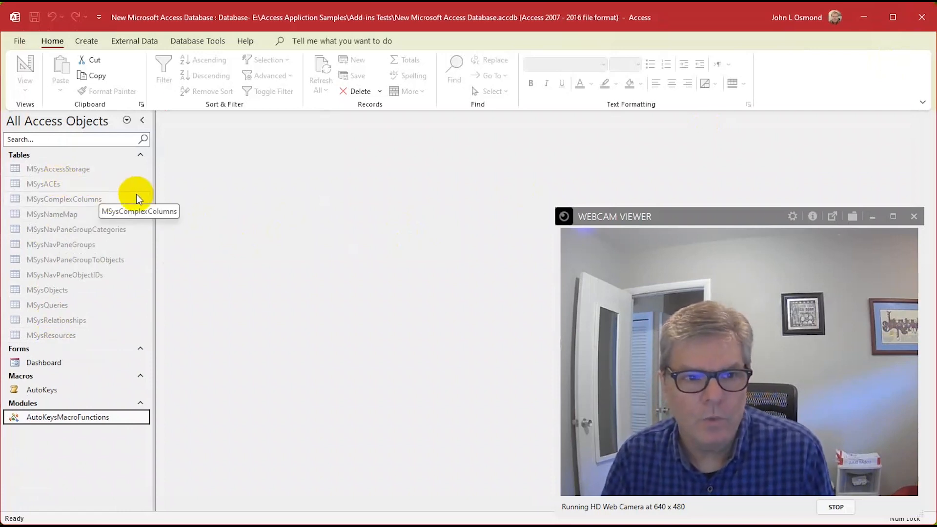
Launch the Ribbons Table add-in in the new Access database and create the USysRibbons table.
click(200, 42)
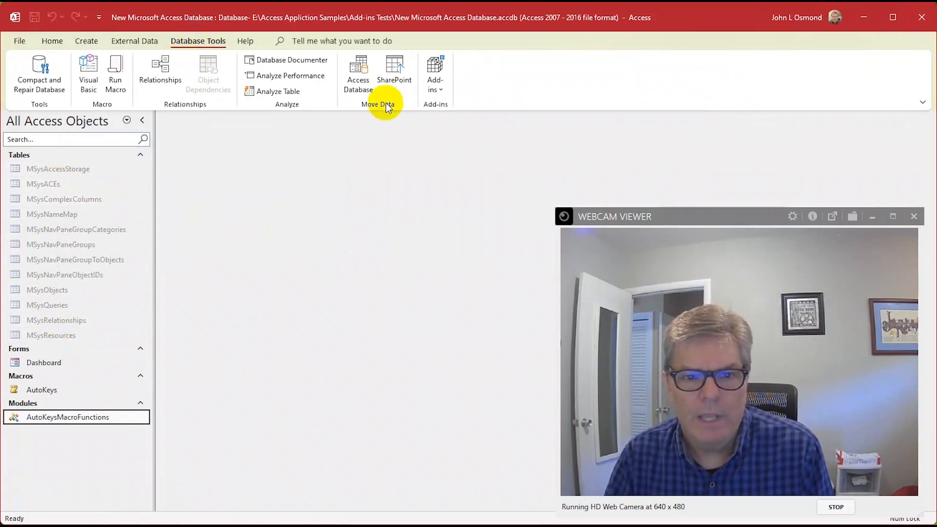
click(437, 88)
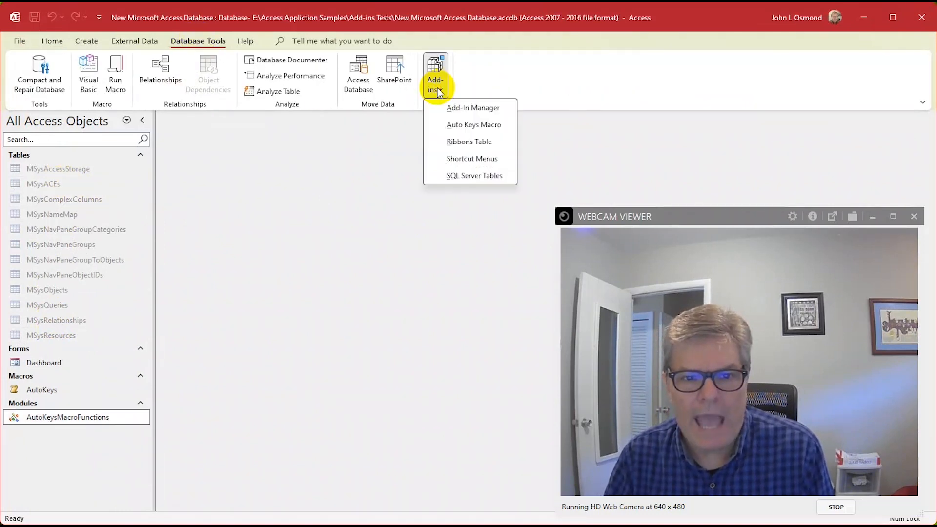
click(469, 142)
drag(470, 141, 368, 170)
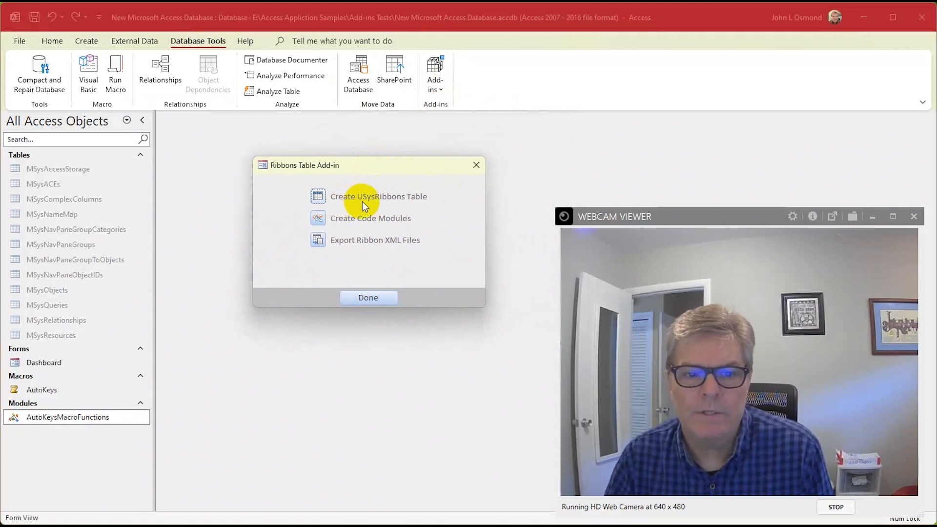
click(318, 198)
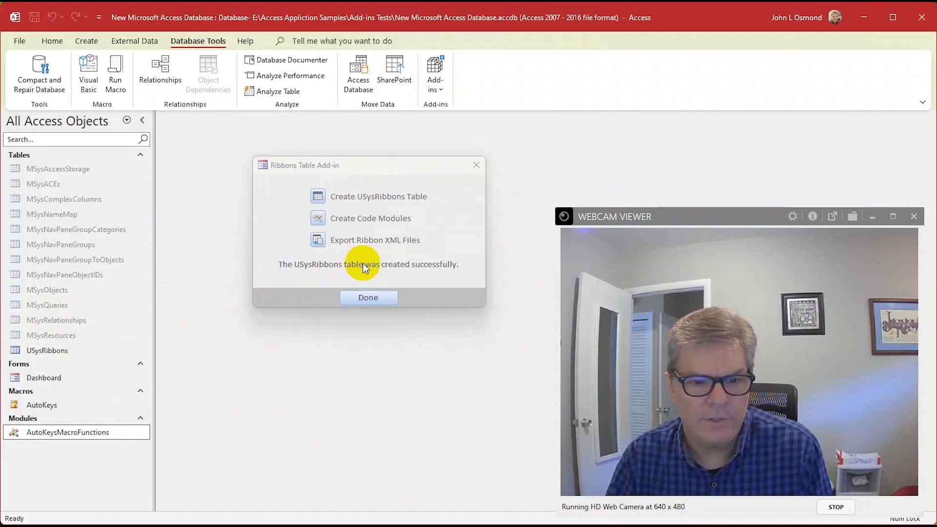
Open the USysRibbons table, examine the Dashboard record's full ribbon XML in the Zoom window, and close the table.
drag(379, 170, 416, 303)
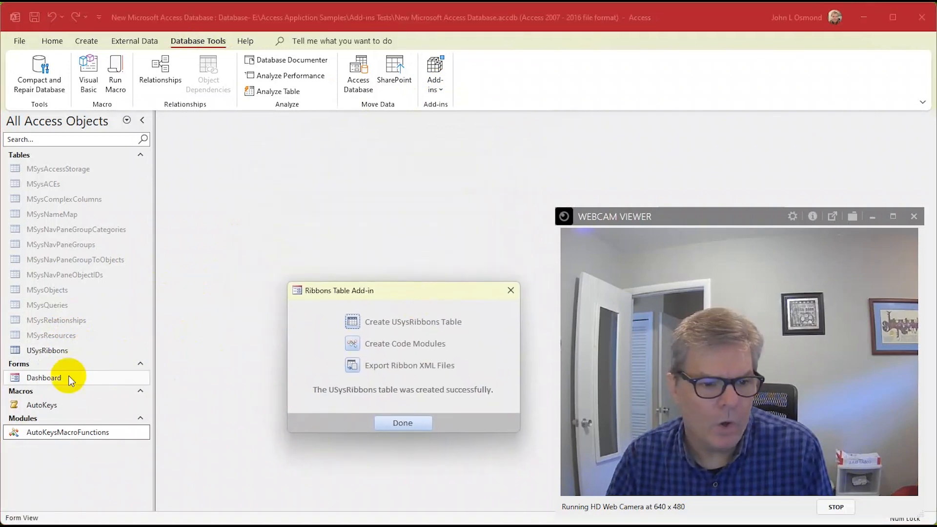
double_click(54, 352)
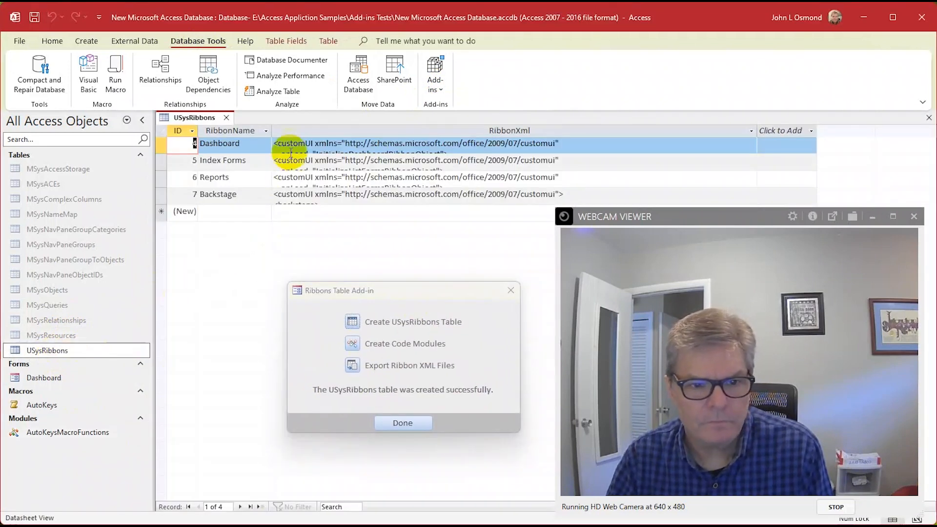
click(306, 144)
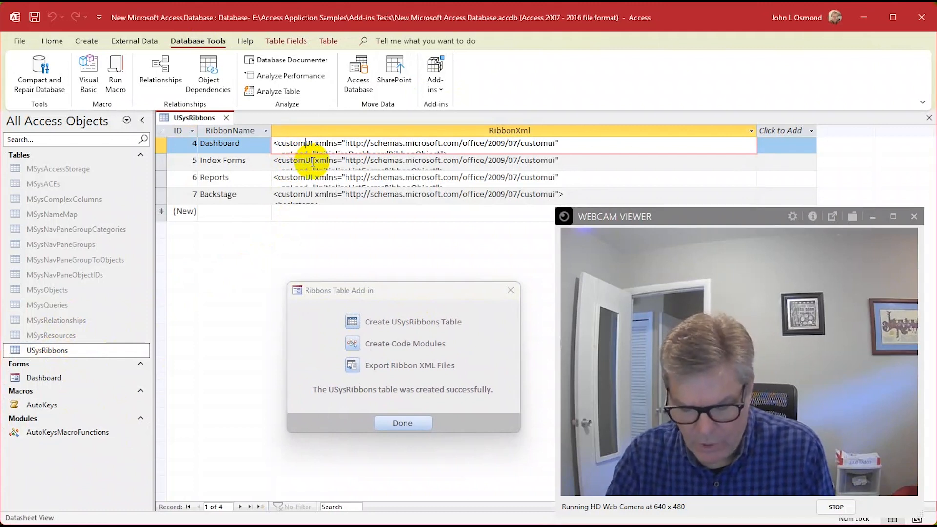
key(shift+F2)
drag(419, 187, 179, 81)
drag(335, 241, 599, 405)
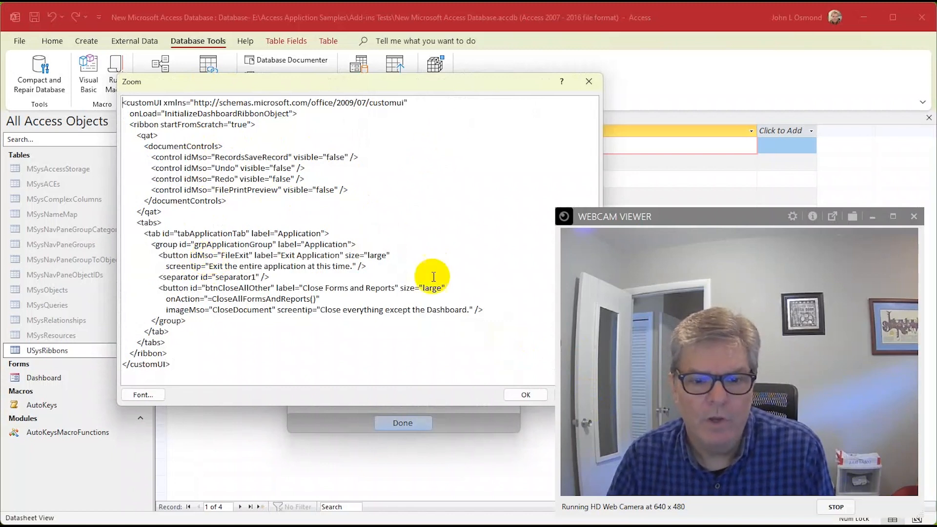
click(510, 397)
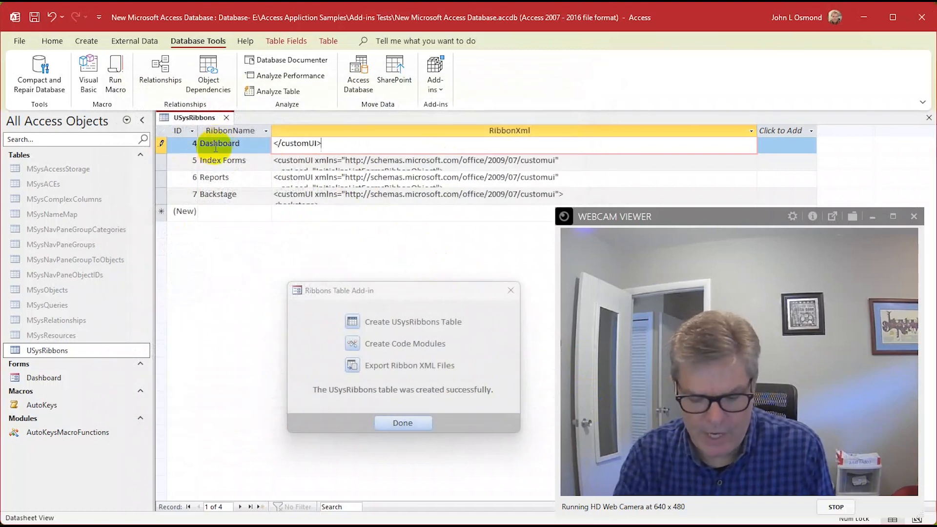
click(273, 144)
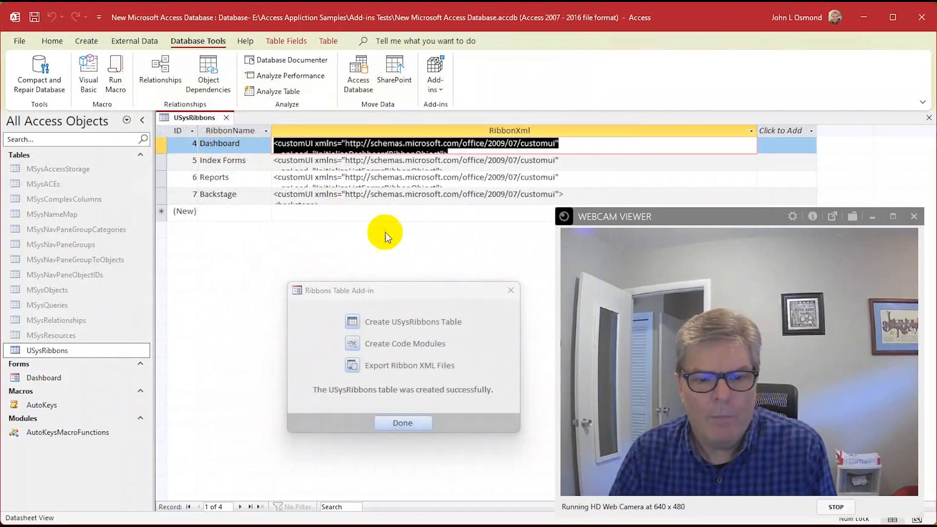
drag(404, 290, 397, 259)
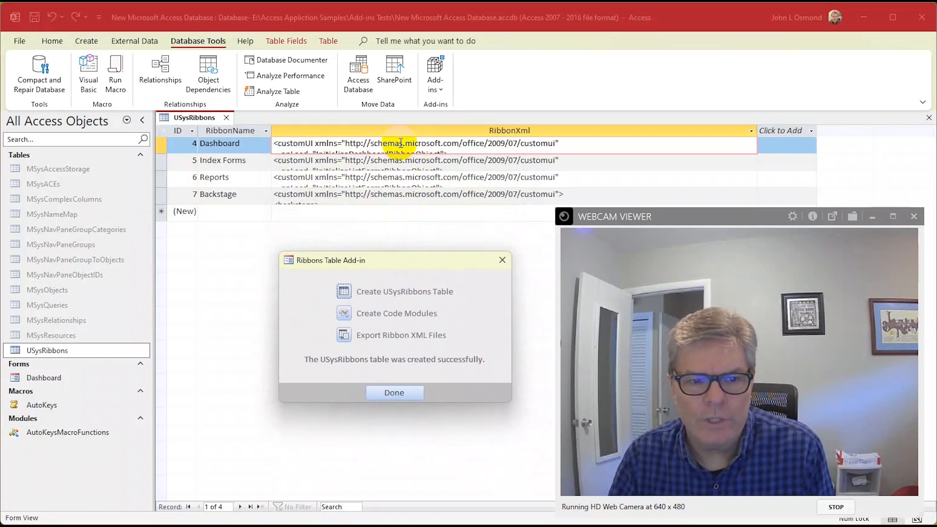
click(226, 119)
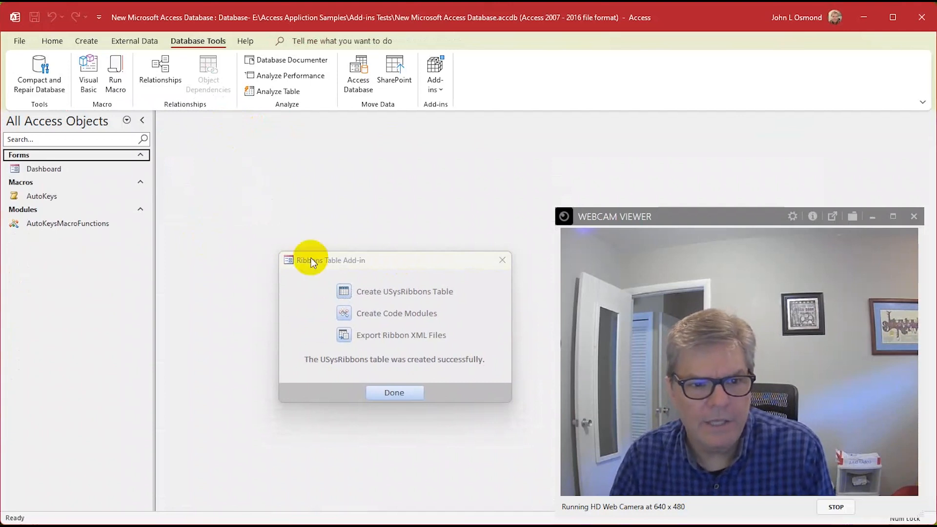
Check the Add-ins Tests folder in File Explorer, and export the ribbon XML files with the Ribbons Table add-in.
drag(385, 272, 367, 153)
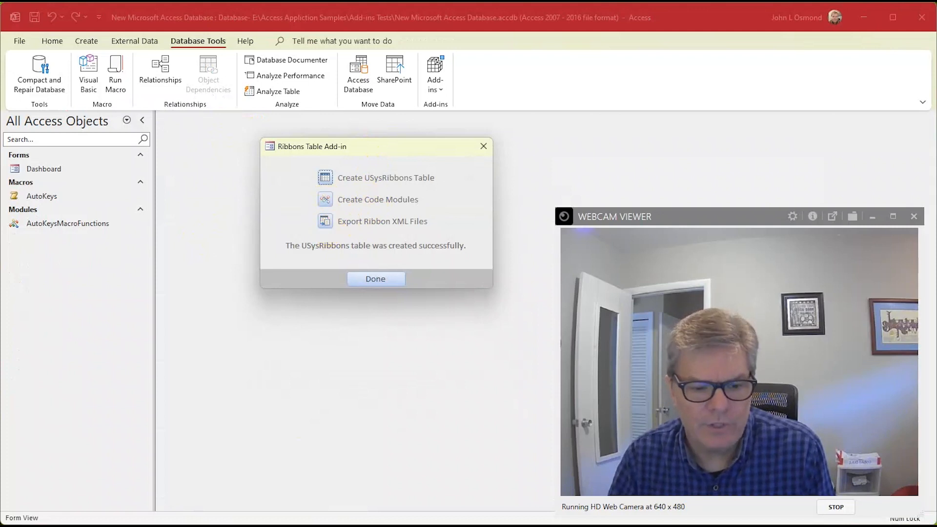
mouse_move(12, 512)
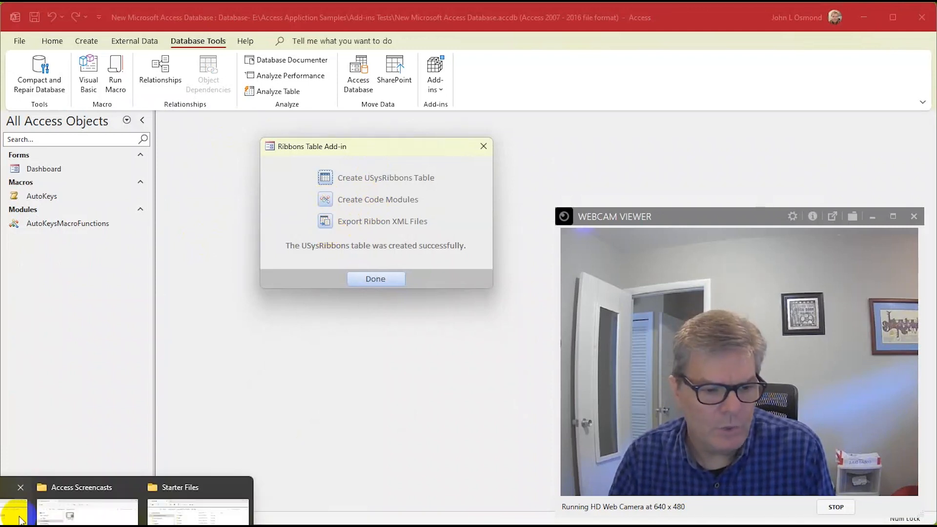
click(53, 486)
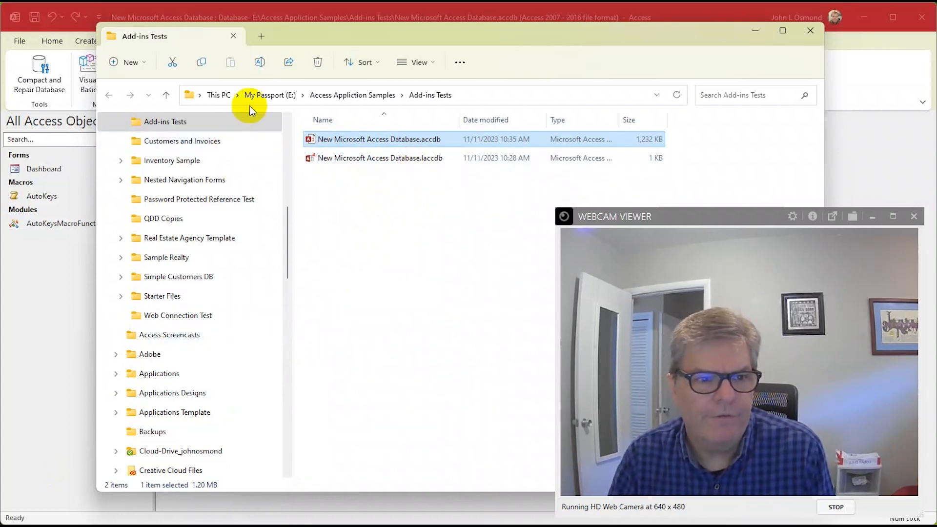
click(246, 17)
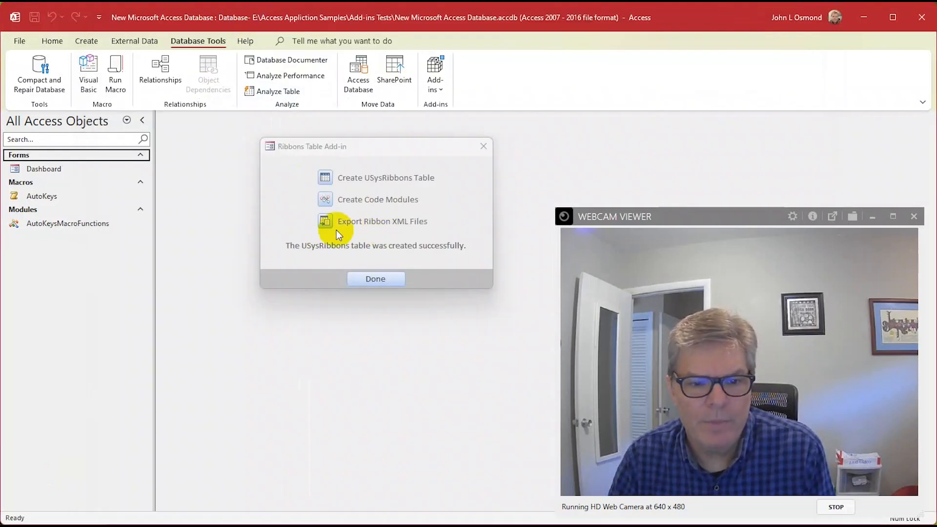
click(323, 222)
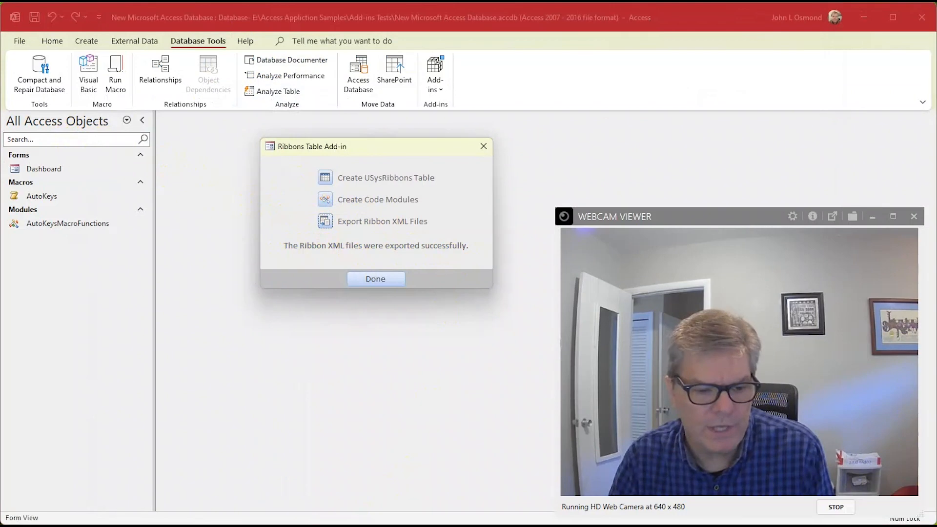
Switch to the Add-ins Tests folder in File Explorer and look over the exported Backstage, Dashboard, Index Forms and Reports XML files.
click(7, 490)
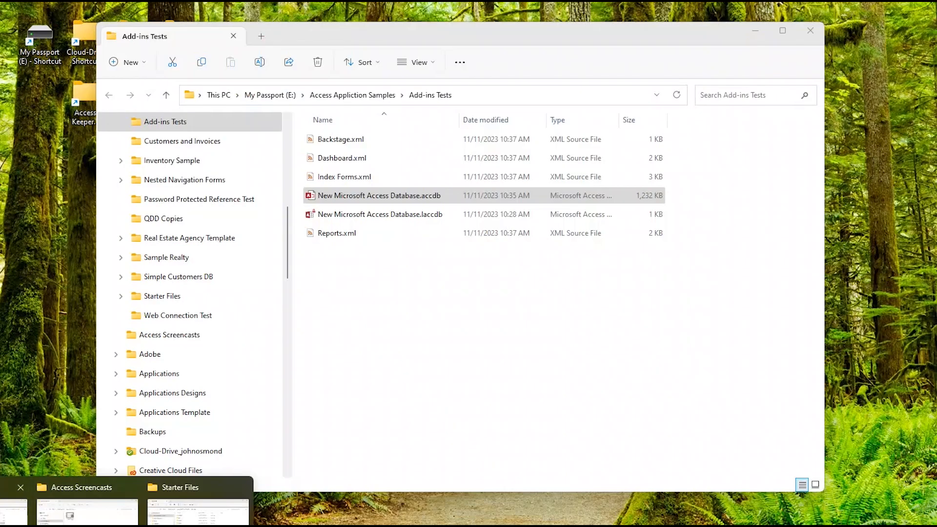
click(339, 142)
click(337, 158)
click(338, 178)
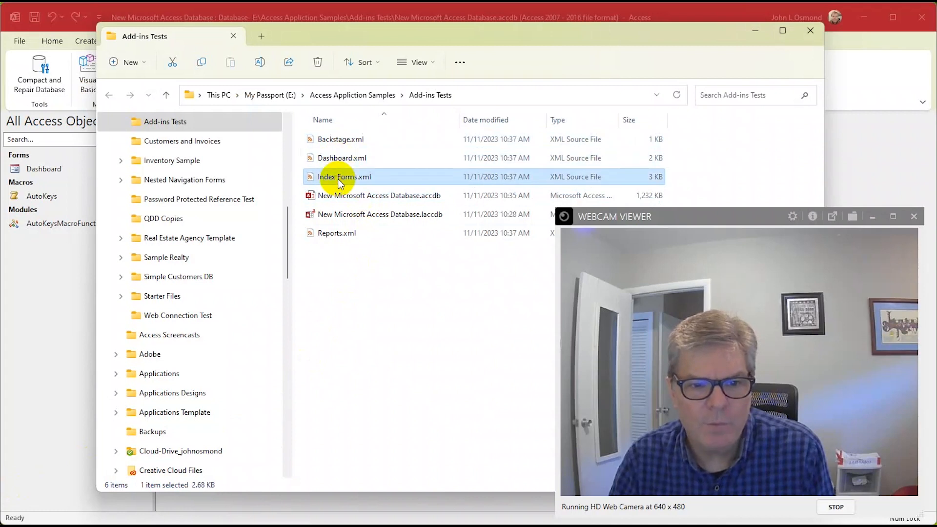
click(346, 236)
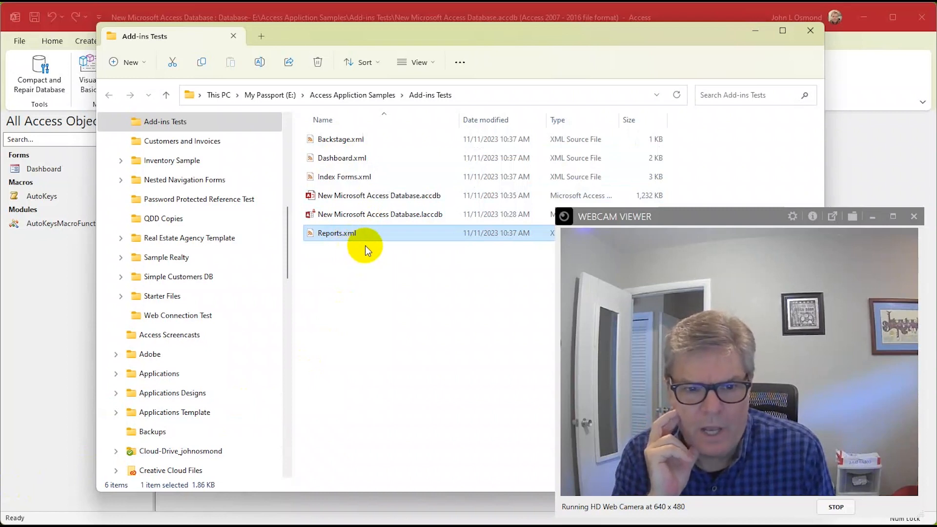
click(332, 177)
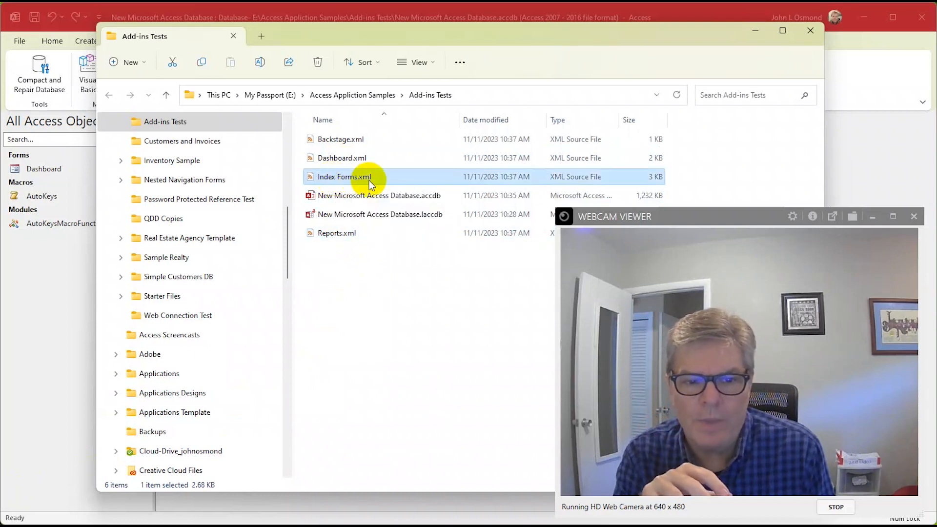
Open Index Forms.xml in Visual Studio Code and examine its ribbon markup through to the closing tag.
double_click(334, 180)
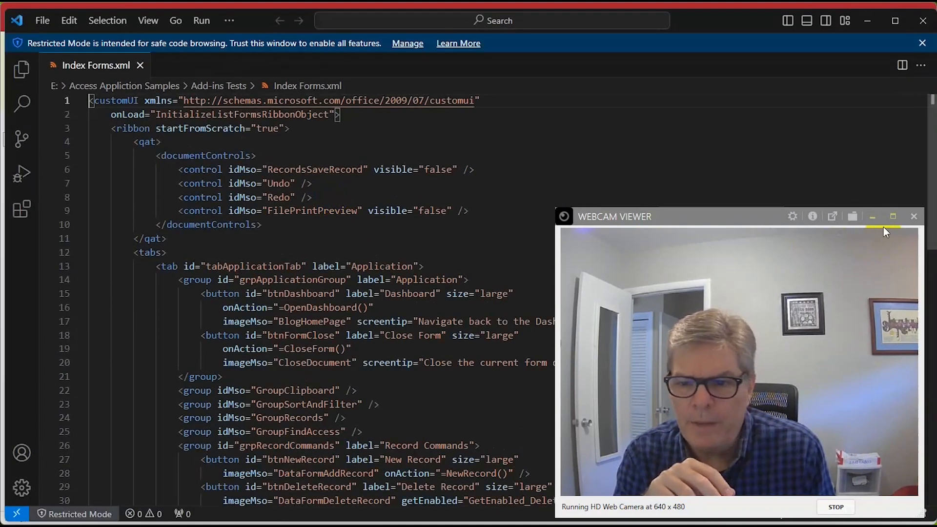
click(871, 216)
scroll(383, 205, down, 5)
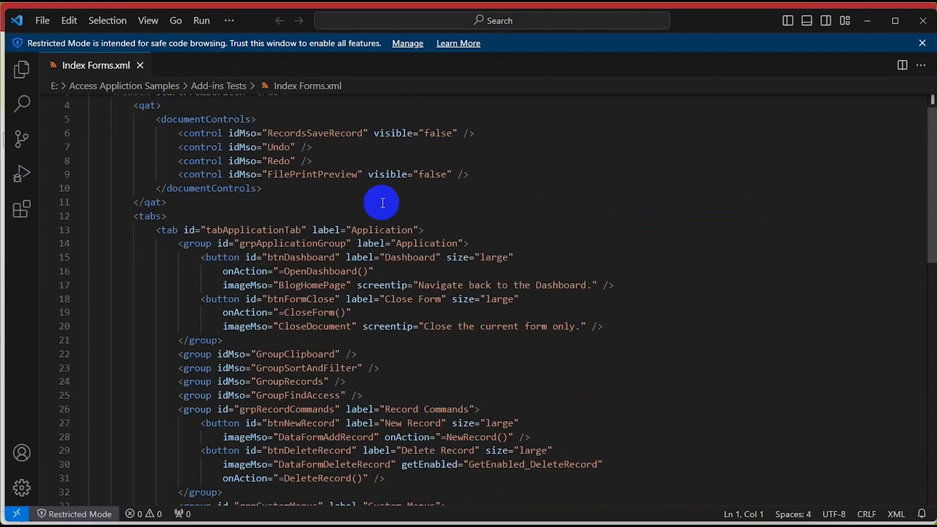
scroll(384, 229, down, 3)
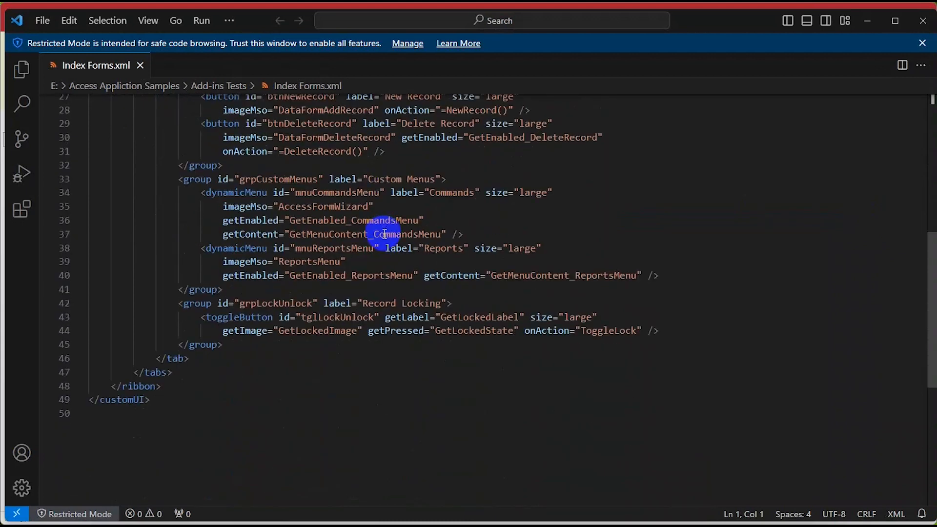
scroll(385, 234, up, 8)
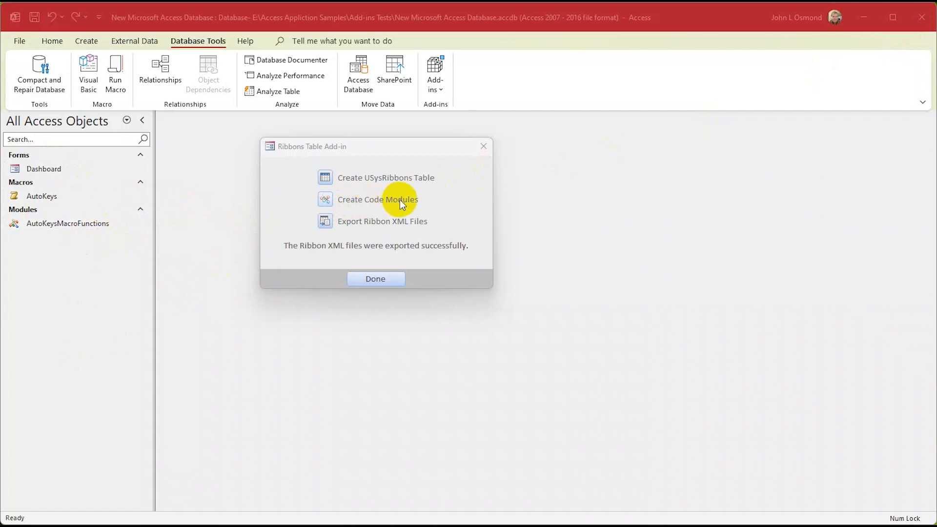
Create the ribbon's code modules with the Ribbons Table add-in and finish the add-in.
click(324, 200)
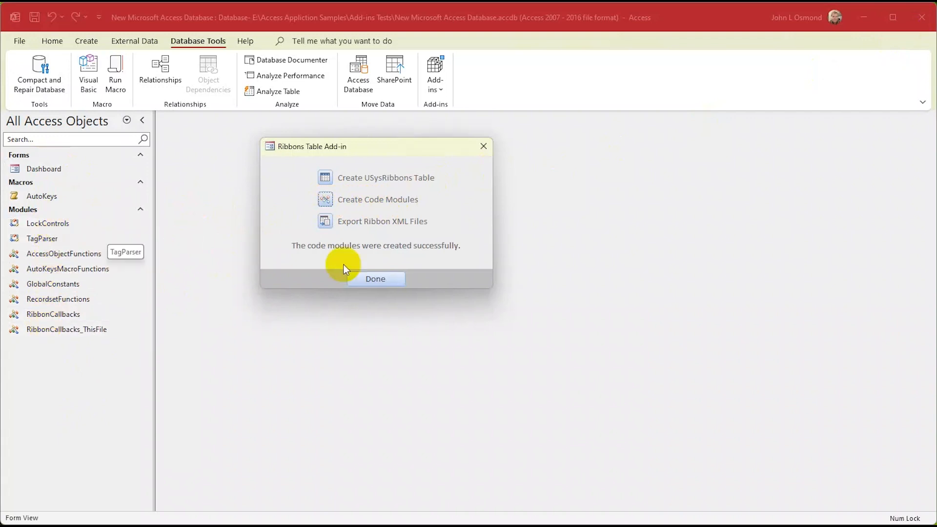
click(376, 280)
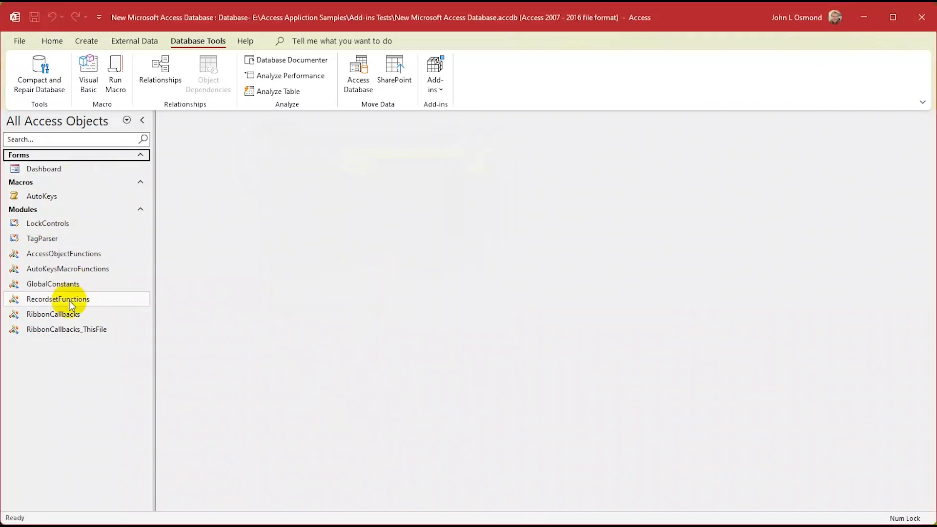
Close New Microsoft Access Database.accdb and reopen it from the Add-ins Tests folder.
click(923, 23)
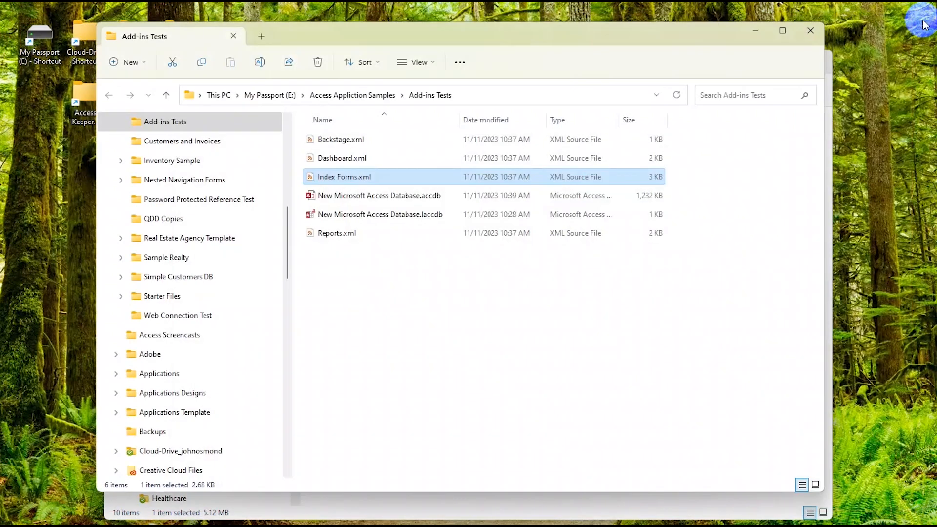
click(344, 195)
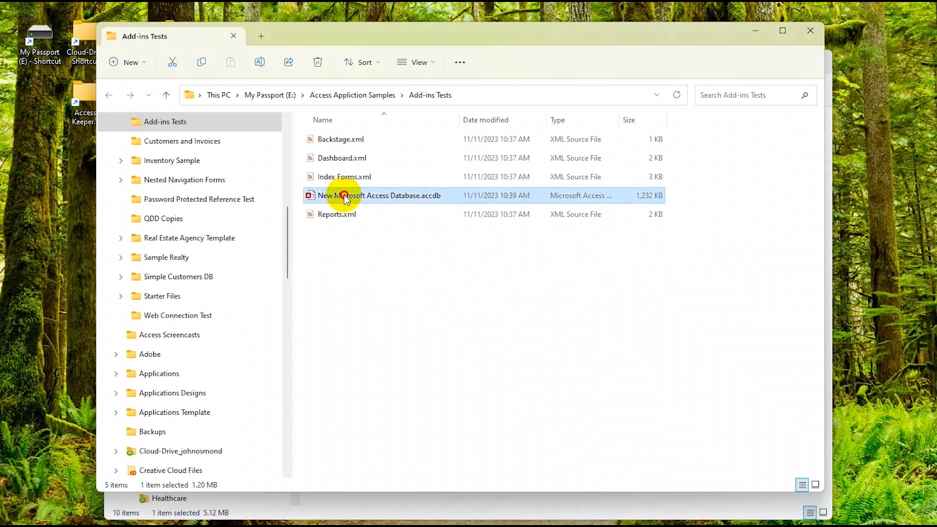
double_click(344, 196)
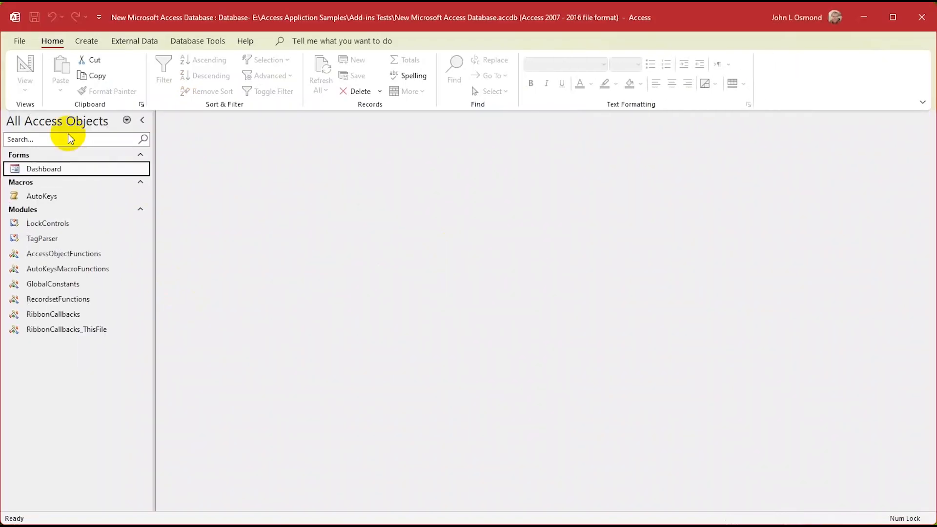
Set the Ribbon Name option of the current database to Backstage and accept the change.
click(21, 42)
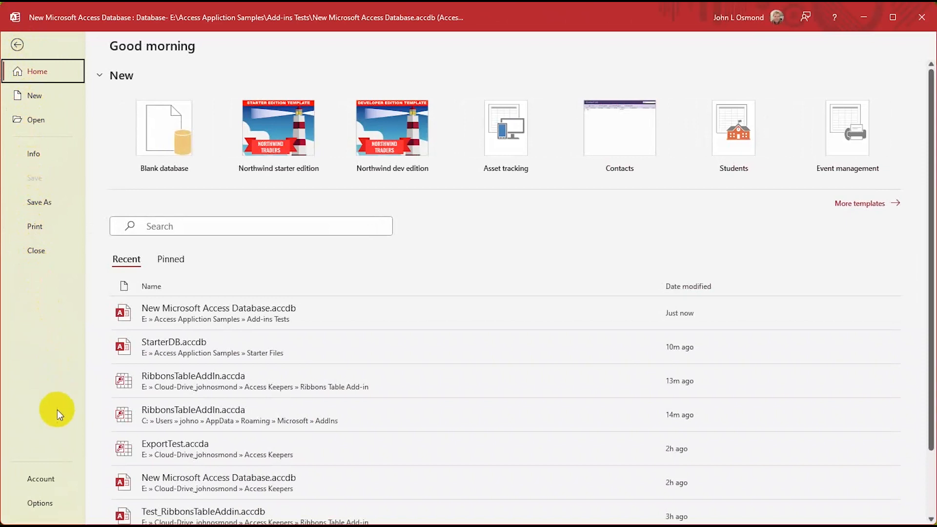
click(40, 504)
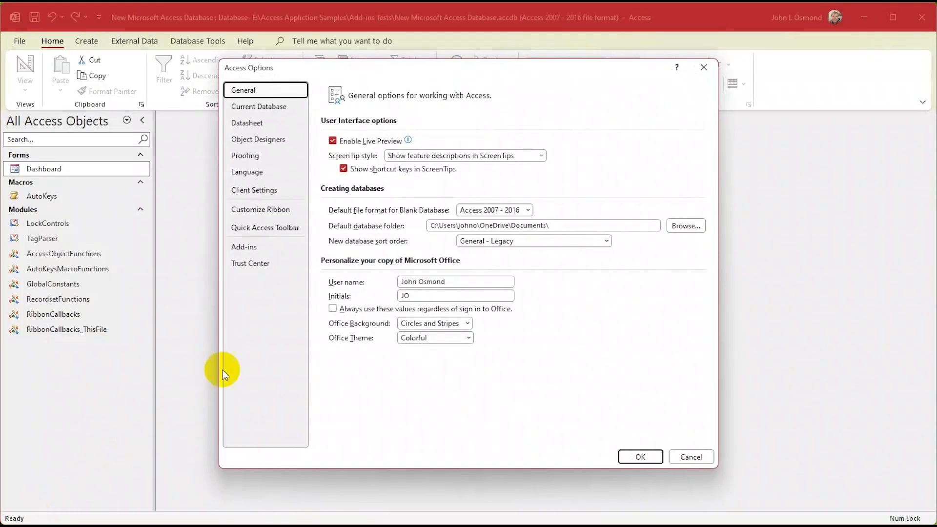
click(261, 108)
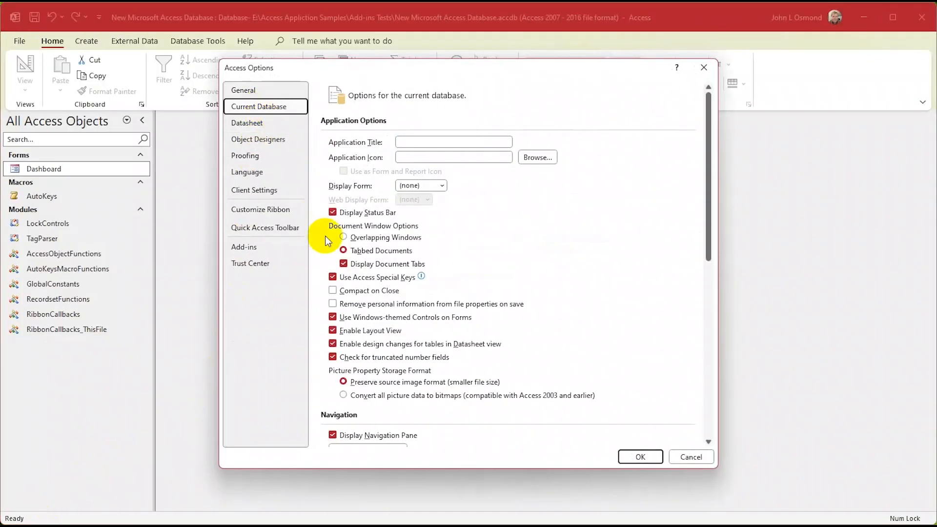
scroll(360, 322, down, 3)
scroll(360, 322, down, 1)
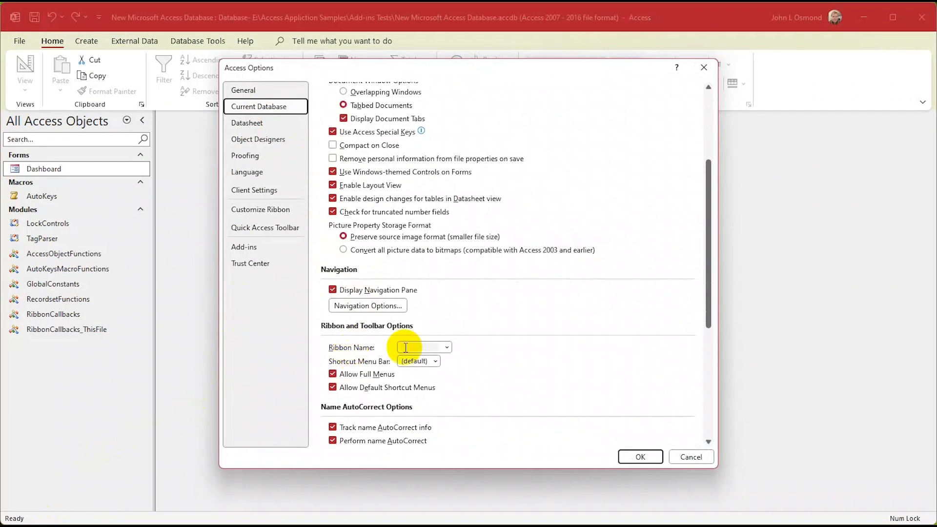
click(447, 347)
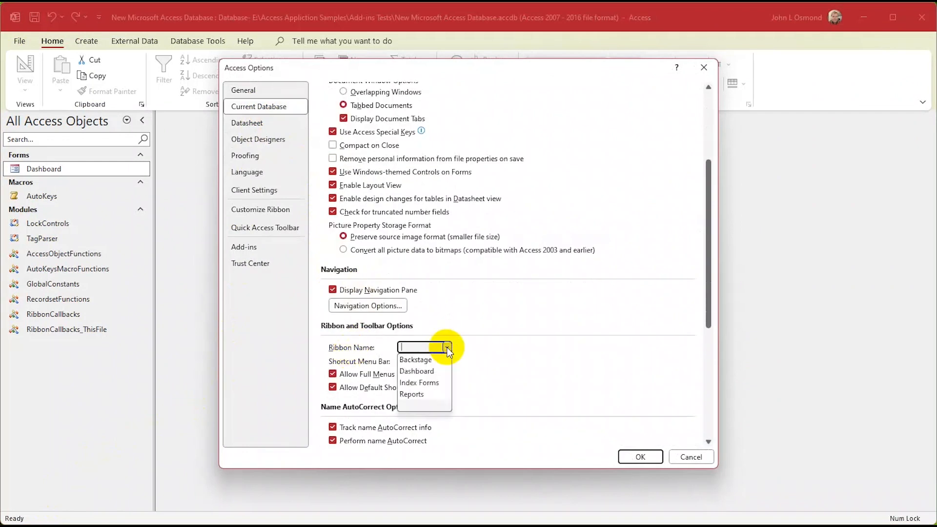
click(426, 361)
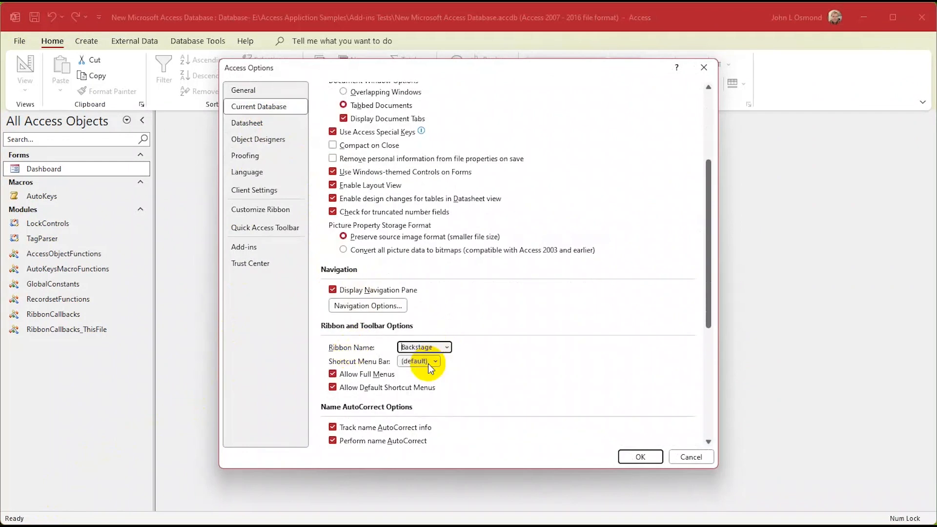
click(621, 456)
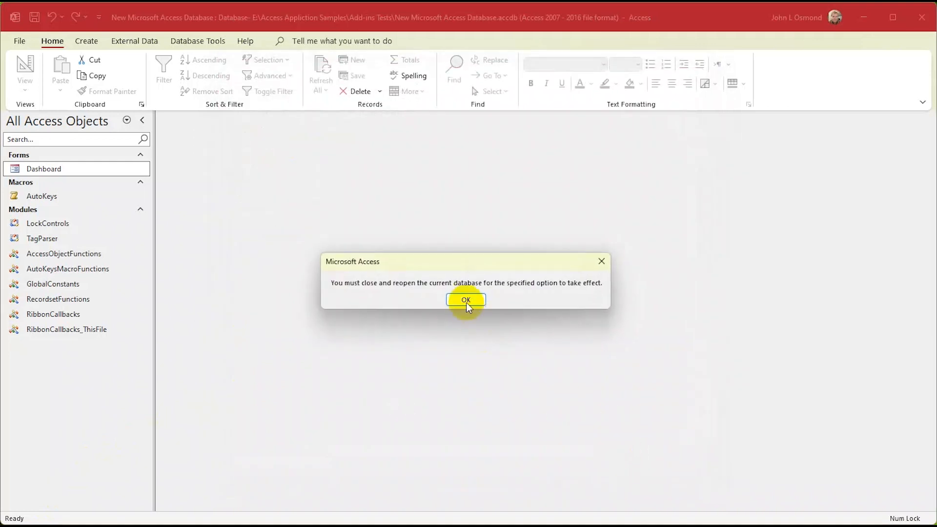
click(464, 299)
Close and reopen New Microsoft Access Database.accdb to apply the ribbon, and check the commands offered in its Backstage view.
click(917, 17)
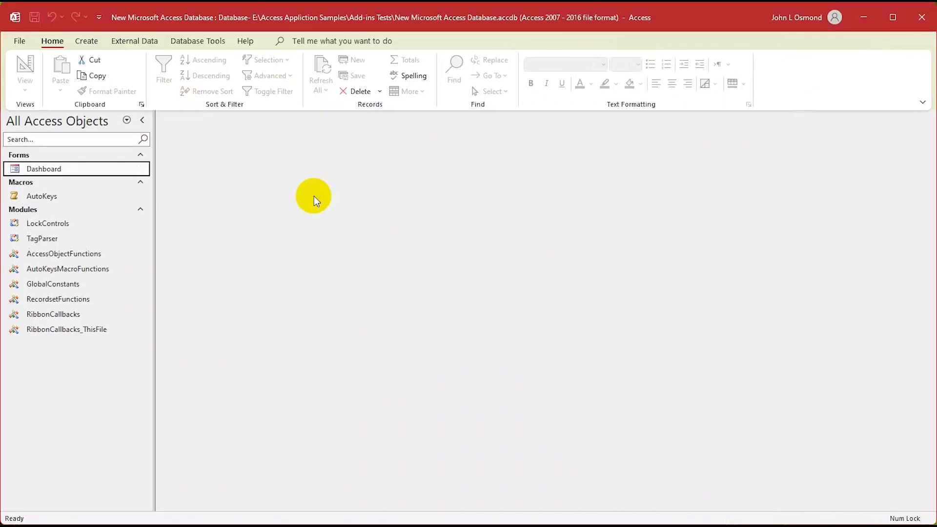
click(21, 41)
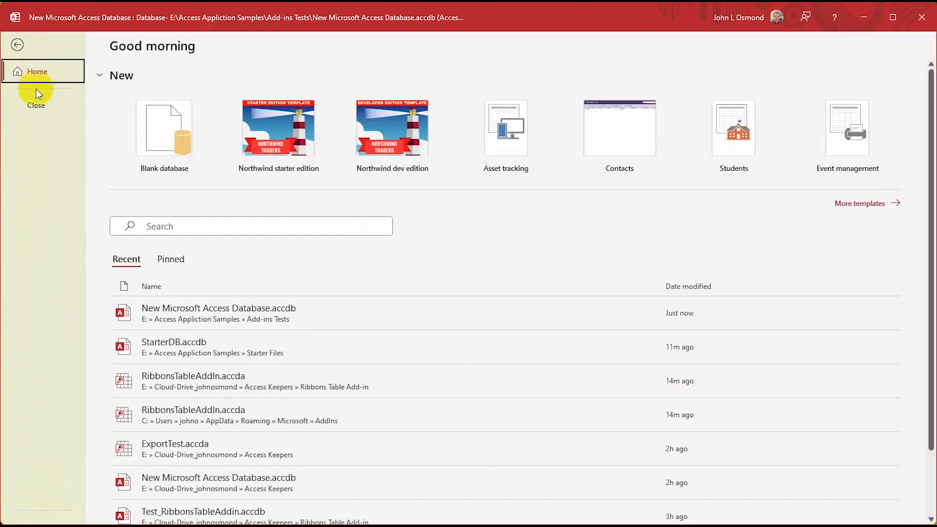
click(17, 45)
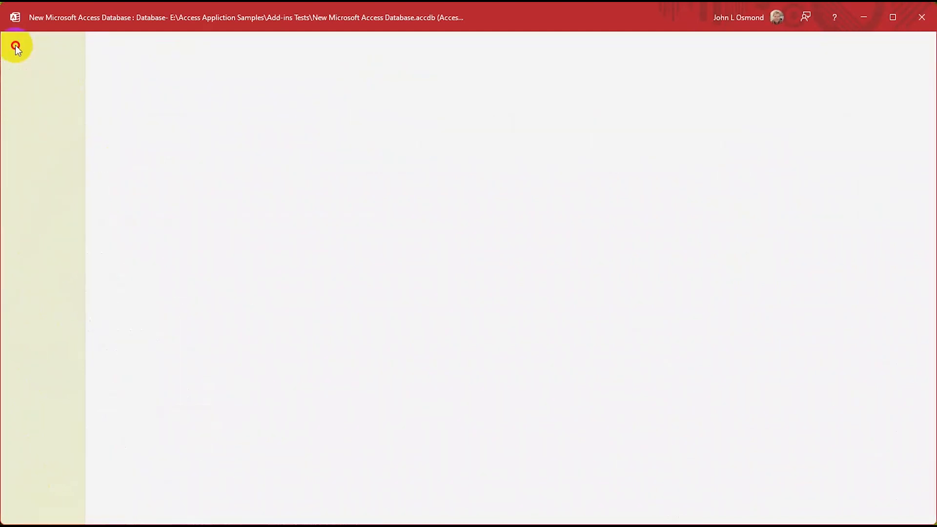
Set the Dashboard form's Ribbon Name property to Dashboard in Design View, and close the form with its design changes saved.
right_click(54, 170)
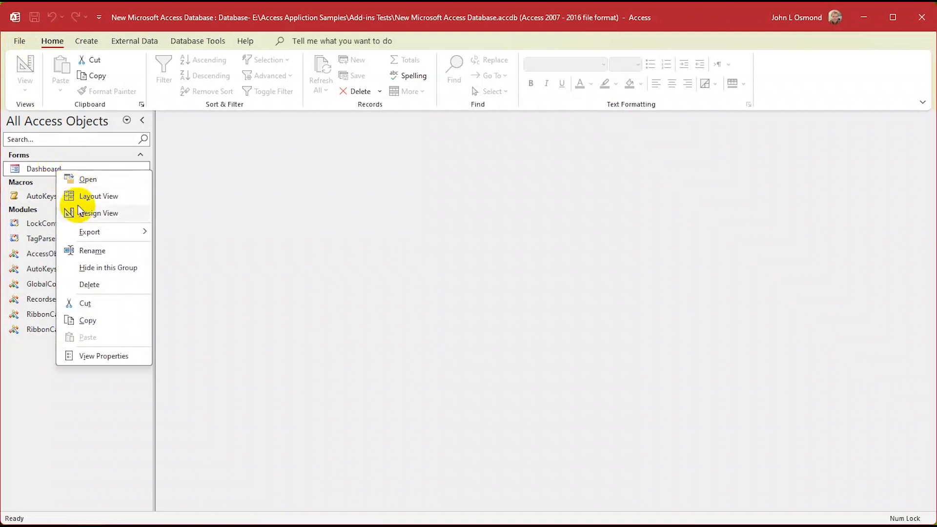
click(78, 212)
click(695, 220)
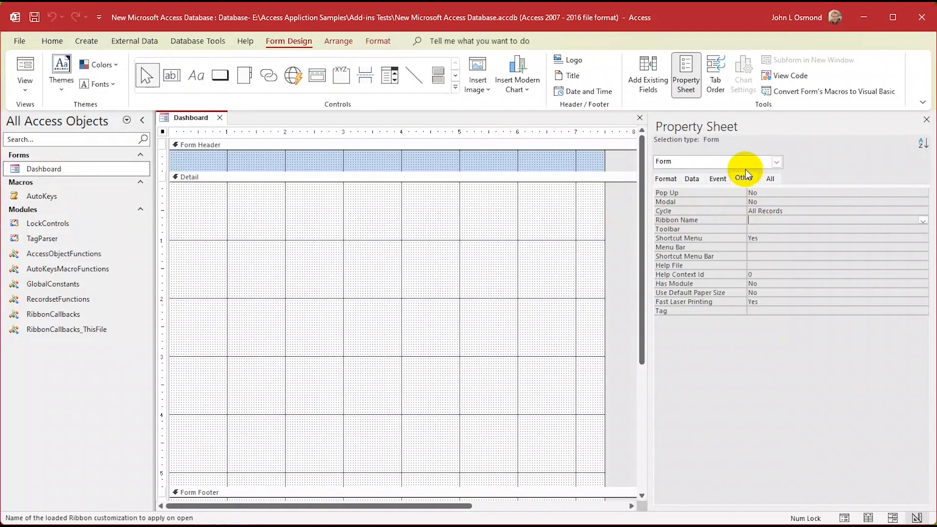
click(926, 119)
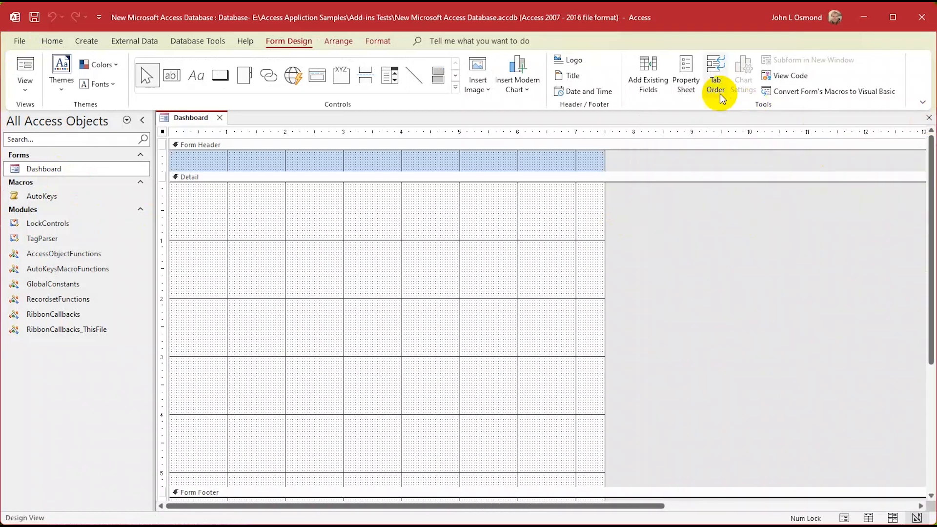
click(686, 90)
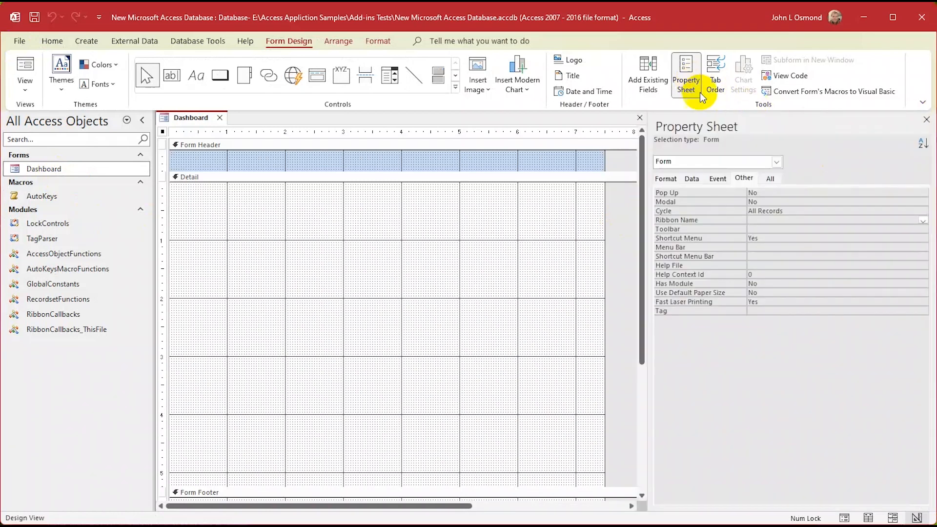
click(708, 218)
click(922, 221)
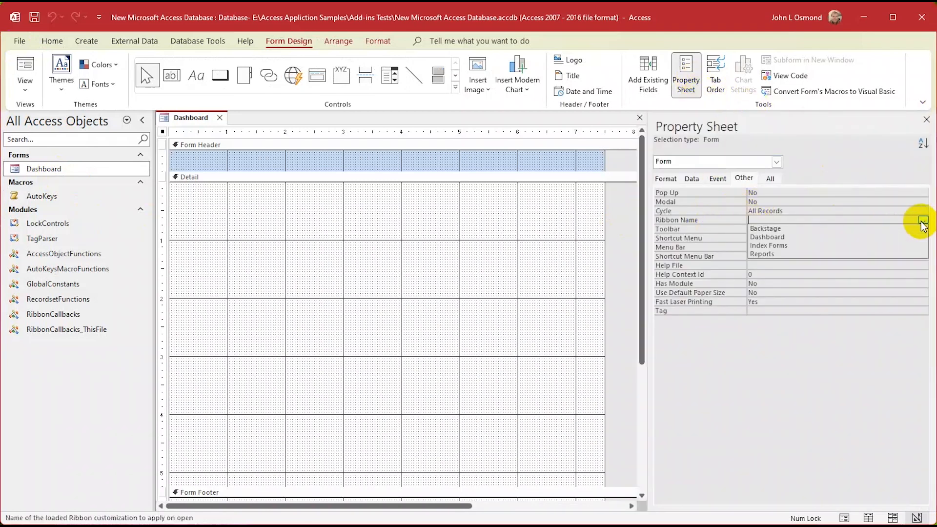
click(767, 238)
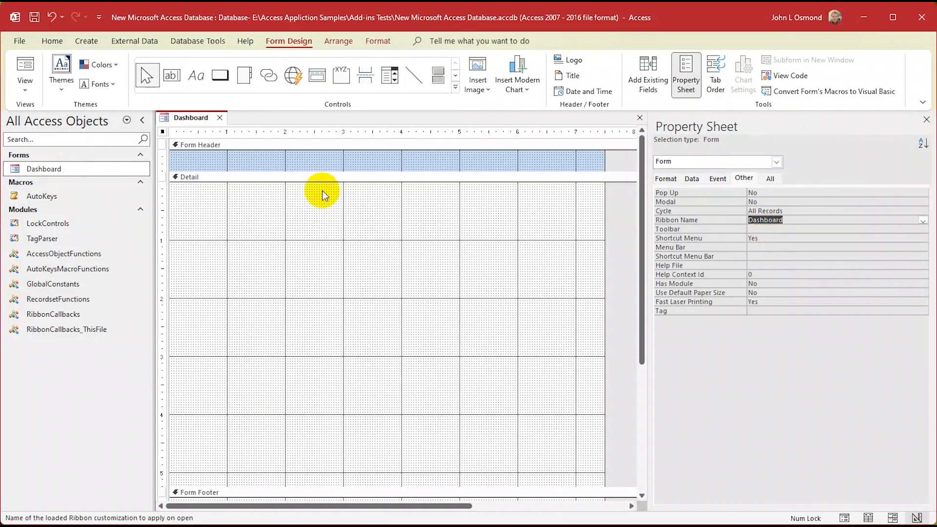
click(220, 119)
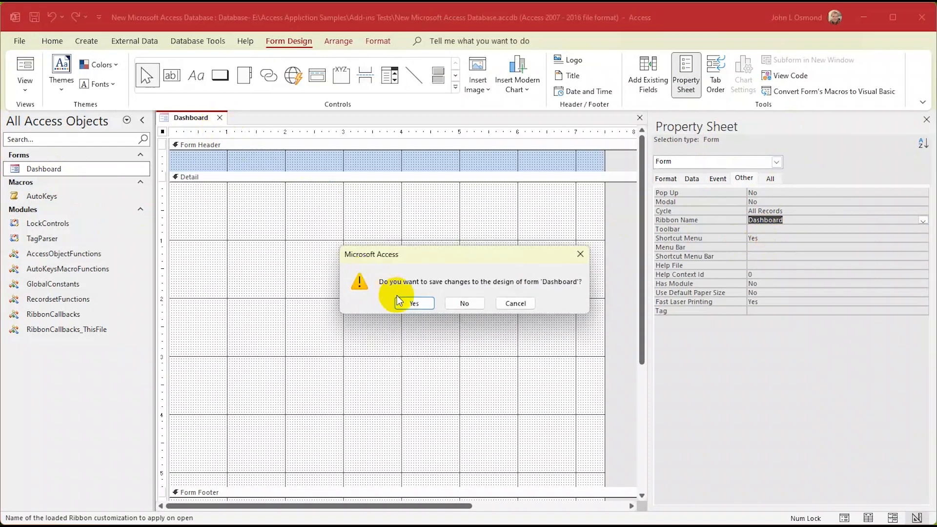
click(403, 302)
Open the Dashboard form in Form View to check its custom ribbon, and close the form.
double_click(24, 168)
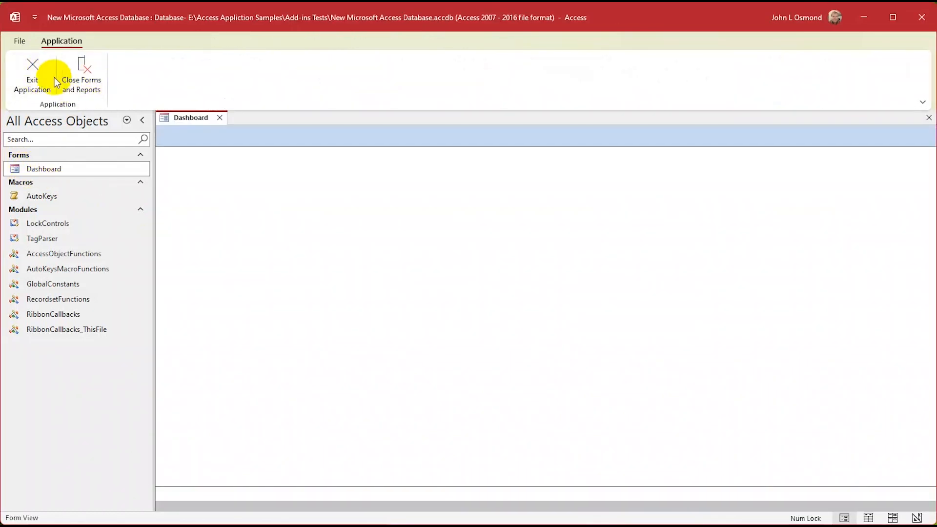
click(220, 117)
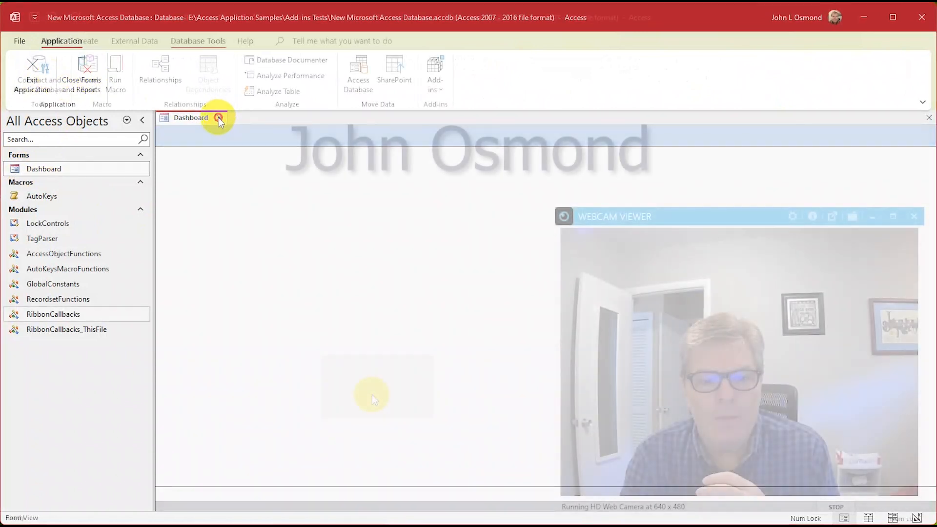